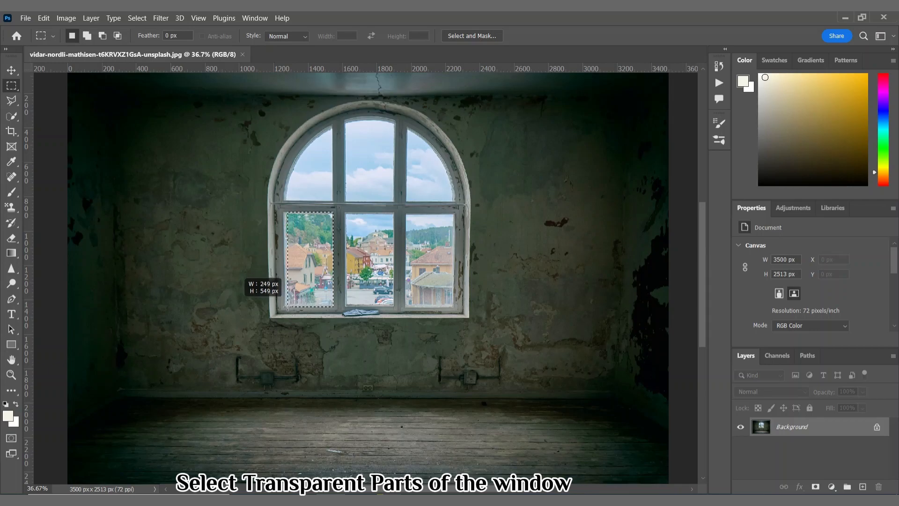
Add the lower middle, lower right and upper left window panes to the selection, tracing the arched pane with the Curvature Pen.
{"action": "left_click_drag", "start_coordinate": [345, 304], "coordinate": [345, 305]}
{"action": "left_click_drag", "start_coordinate": [454, 213], "coordinate": [405, 307]}
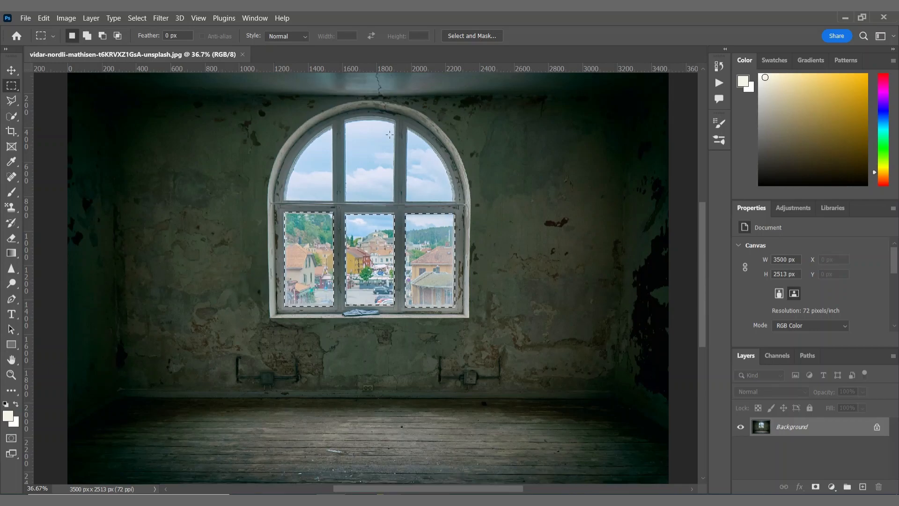
{"action": "right_click", "coordinate": [12, 299]}
{"action": "left_click", "coordinate": [63, 321]}
{"action": "left_click", "coordinate": [283, 199]}
{"action": "left_click", "coordinate": [294, 161]}
{"action": "left_click", "coordinate": [283, 200]}
{"action": "left_click", "coordinate": [151, 36]}
{"action": "left_click", "coordinate": [510, 135]}
Trace the upper middle pane with the Curvature Pen and add it to the selection.
{"action": "left_click", "coordinate": [394, 200]}
{"action": "double_click", "coordinate": [344, 201]}
{"action": "double_click", "coordinate": [346, 120]}
{"action": "left_click", "coordinate": [370, 115]}
{"action": "double_click", "coordinate": [396, 122]}
{"action": "left_click", "coordinate": [394, 200]}
{"action": "left_click", "coordinate": [151, 36]}
{"action": "left_click", "coordinate": [510, 135]}
Trace the arched upper right pane with the Curvature Pen and add it to the selection.
{"action": "double_click", "coordinate": [406, 127]}
{"action": "double_click", "coordinate": [406, 200]}
{"action": "double_click", "coordinate": [454, 200]}
{"action": "left_click", "coordinate": [443, 161]}
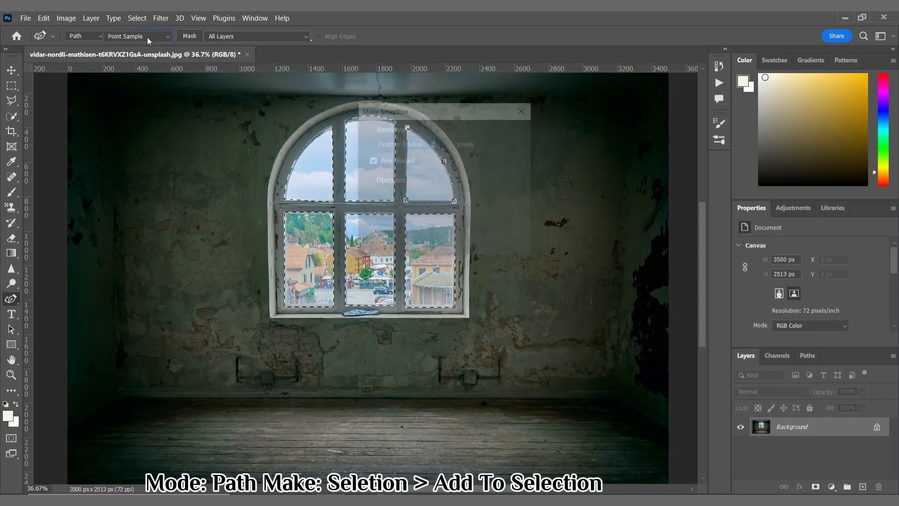
{"action": "left_click", "coordinate": [148, 38]}
{"action": "left_click", "coordinate": [512, 134]}
Copy the selected panes to a new layer named windows.
{"action": "key", "text": "ctrl+j"}
{"action": "key", "text": "v"}
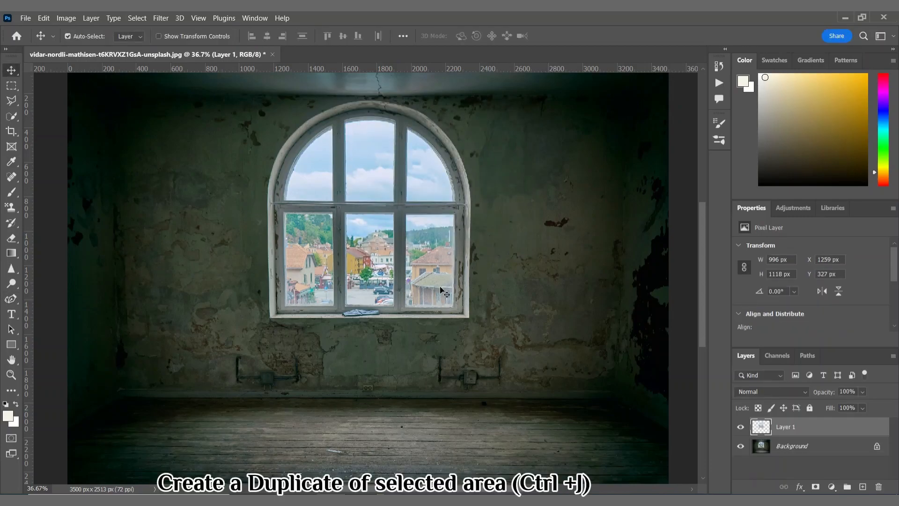
{"action": "double_click", "coordinate": [788, 426]}
{"action": "type", "text": "windows"}
{"action": "key", "text": "Return"}
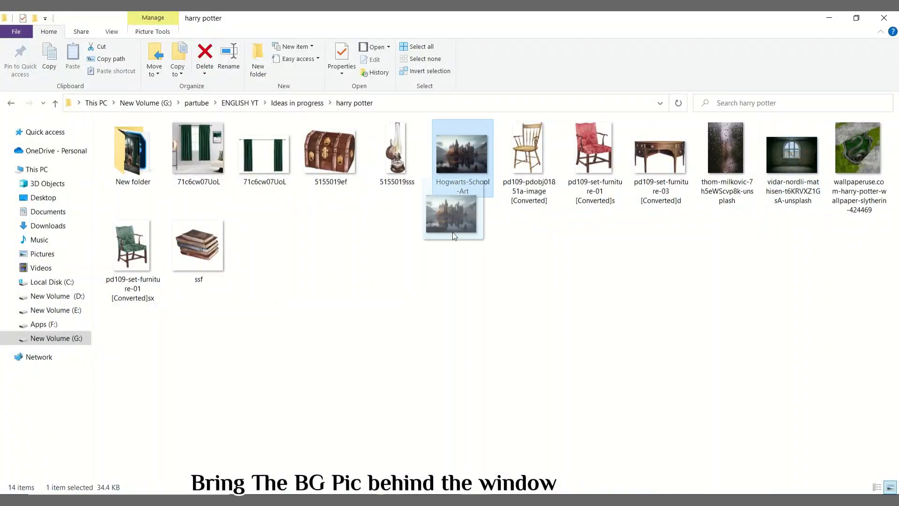
Place the Hogwarts-School-Art picture from the harry potter folder and scale it to about 155% over the window.
{"action": "left_click_drag", "start_coordinate": [457, 220], "coordinate": [331, 468]}
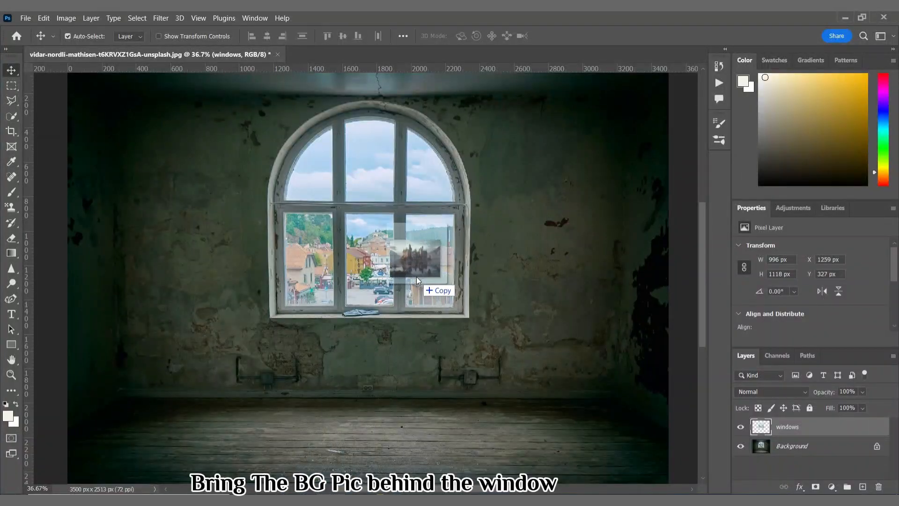
{"action": "left_click_drag", "start_coordinate": [416, 276], "coordinate": [415, 276]}
{"action": "left_click_drag", "start_coordinate": [368, 199], "coordinate": [397, 137]}
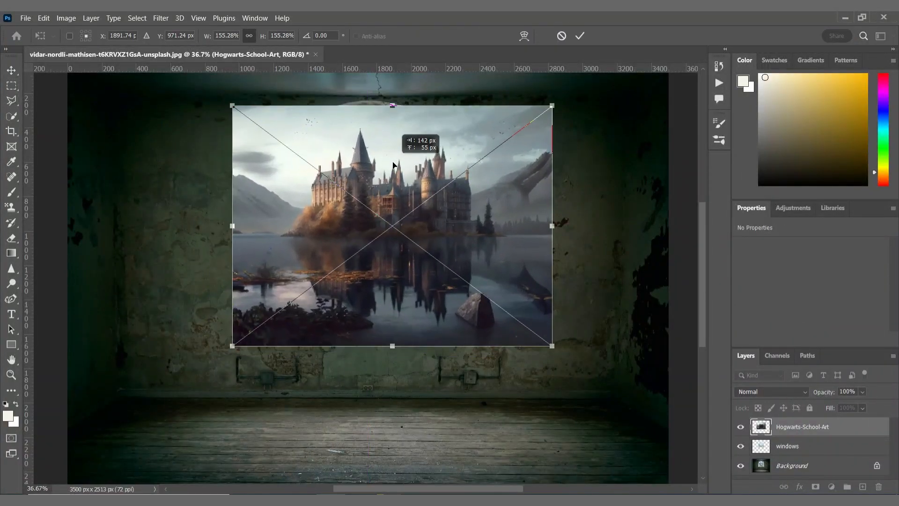
{"action": "left_click", "coordinate": [580, 37]}
Clip the castle picture to the windows layer and nudge it into position behind the panes.
{"action": "right_click", "coordinate": [674, 339]}
{"action": "left_click", "coordinate": [668, 299]}
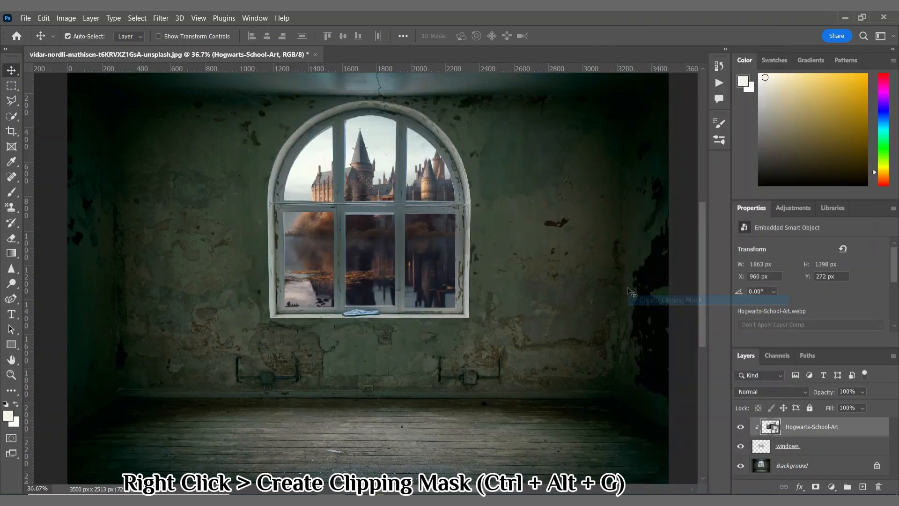
{"action": "left_click_drag", "start_coordinate": [417, 240], "coordinate": [421, 250]}
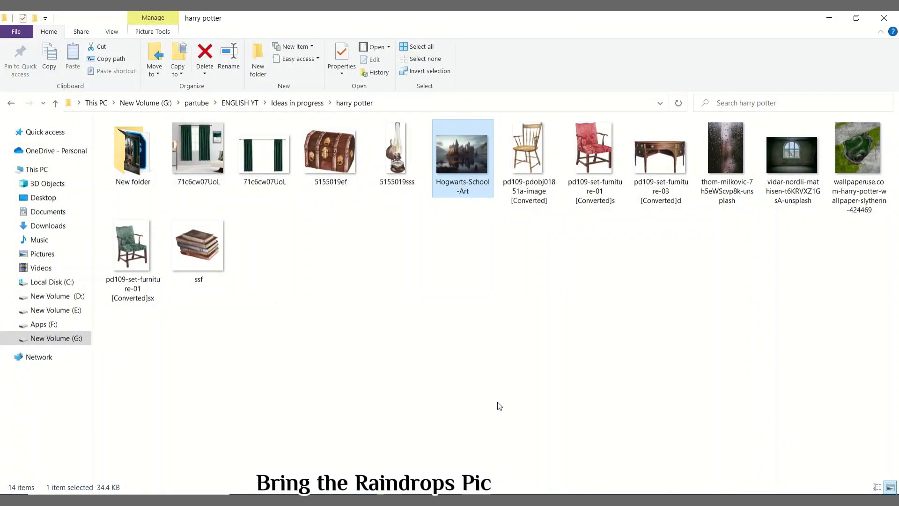
Place the raindrops photo from the harry potter folder and resize it to cover one lower window pane.
{"action": "left_click_drag", "start_coordinate": [724, 151], "coordinate": [319, 229]}
{"action": "left_click_drag", "start_coordinate": [519, 277], "coordinate": [308, 296]}
{"action": "left_click_drag", "start_coordinate": [266, 269], "coordinate": [310, 257]}
{"action": "left_click_drag", "start_coordinate": [307, 330], "coordinate": [306, 307]}
{"action": "key", "text": "Return"}
Duplicate the raindrops picture into a grid of six copies, three across and two down, covering the window.
{"action": "key", "text": "ctrl+j"}
{"action": "left_click_drag", "start_coordinate": [318, 262], "coordinate": [370, 163]}
{"action": "key", "text": "ctrl+j"}
{"action": "key", "text": "ctrl+j"}
{"action": "key", "text": "ctrl+j"}
{"action": "key", "text": "ctrl+j"}
{"action": "left_click_drag", "start_coordinate": [371, 162], "coordinate": [295, 163]}
Merge the six raindrops layers into one layer.
{"action": "scroll", "coordinate": [812, 442], "scroll_direction": "down", "scroll_amount": 3}
{"action": "left_click", "coordinate": [806, 464], "text": "shift"}
{"action": "right_click", "coordinate": [806, 465]}
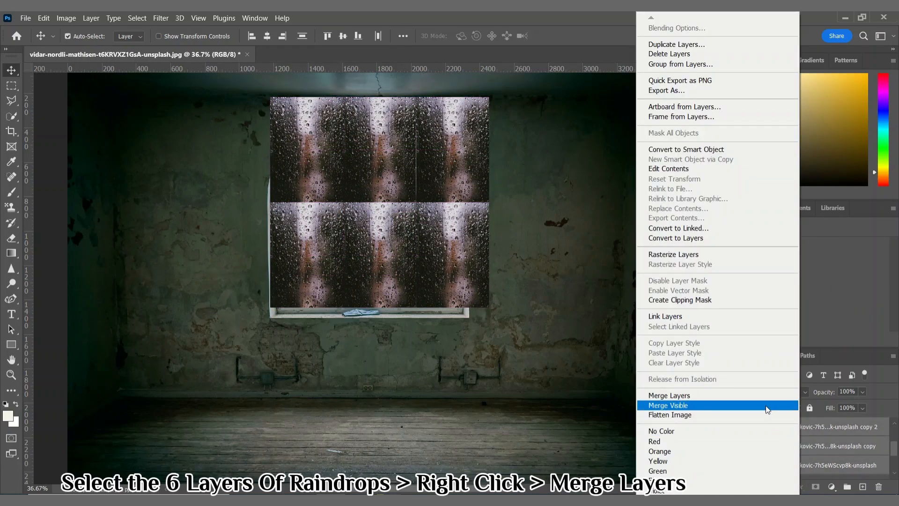
{"action": "left_click", "coordinate": [679, 395]}
Centre the merged raindrops over the window and clip them to the windows layer.
{"action": "left_click_drag", "start_coordinate": [407, 261], "coordinate": [395, 269]}
{"action": "right_click", "coordinate": [800, 440]}
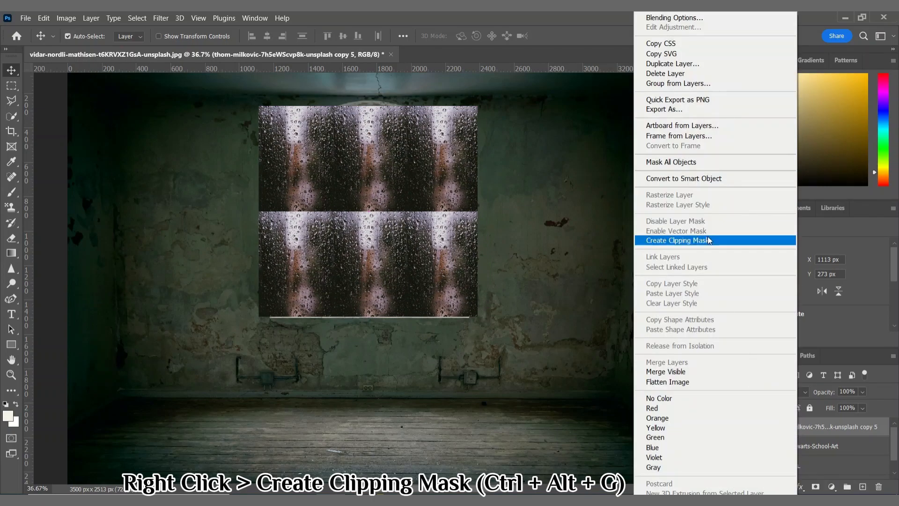
{"action": "left_click", "coordinate": [684, 237]}
Set the raindrops layer's blending mode to Hard Light and its opacity to 25%.
{"action": "left_click", "coordinate": [770, 391]}
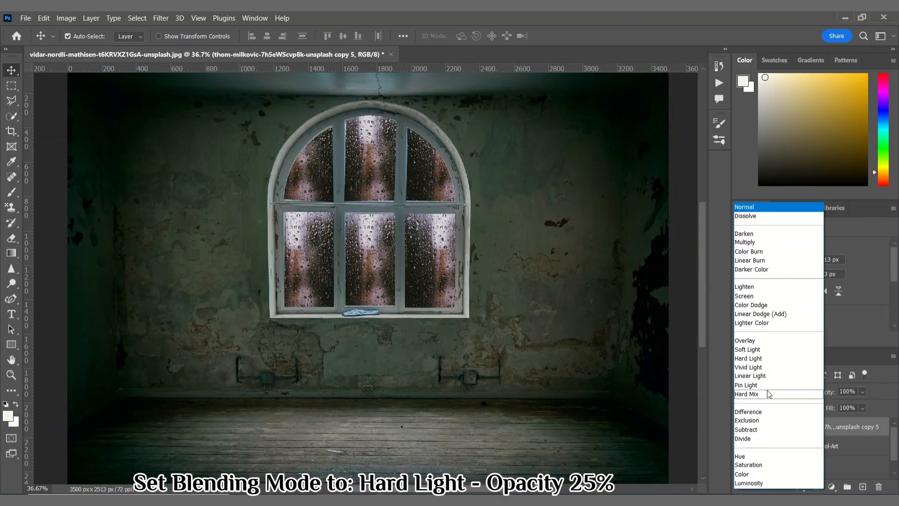
{"action": "left_click", "coordinate": [758, 358]}
{"action": "left_click", "coordinate": [861, 392]}
{"action": "left_click_drag", "start_coordinate": [838, 405], "coordinate": [833, 403]}
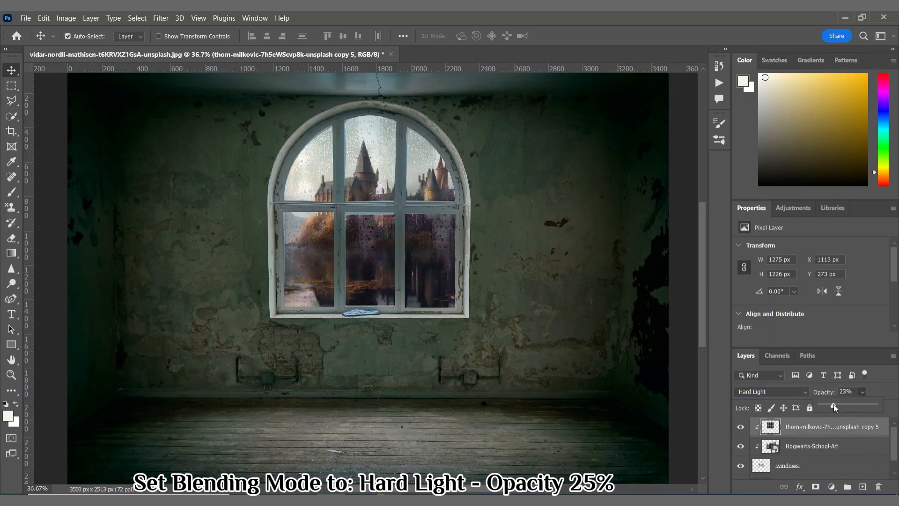
Group the raindrops, castle and windows layers under the name window.
{"action": "left_click", "coordinate": [824, 463], "text": "shift"}
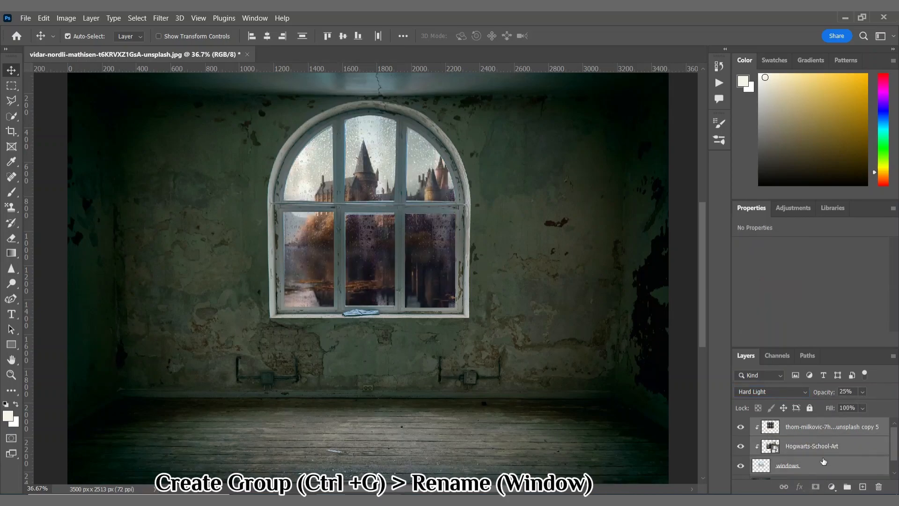
{"action": "key", "text": "ctrl+g"}
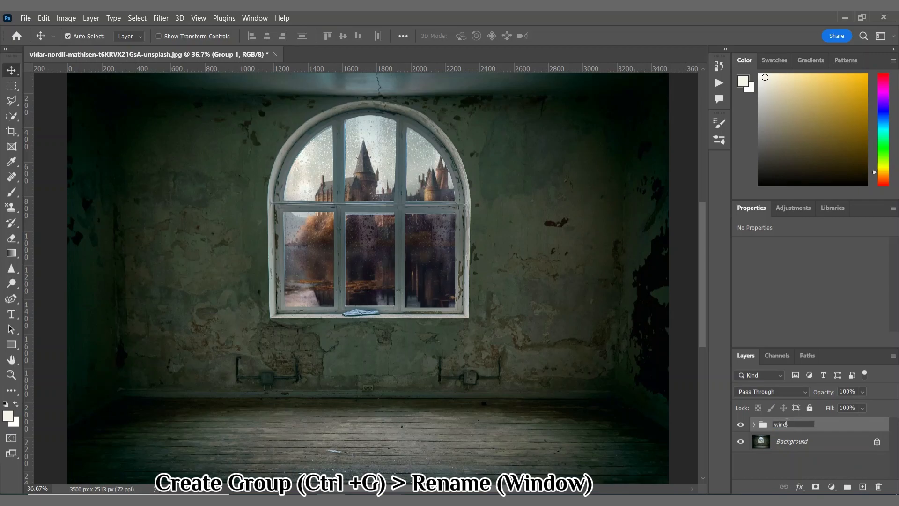
{"action": "key", "text": "Return"}
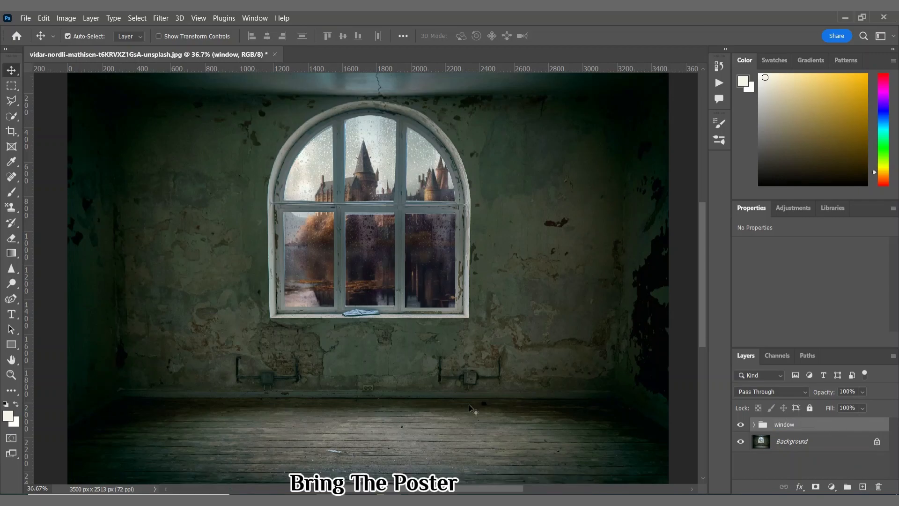
Place the Slytherin wallpaper picture on the wall to the right of the window and set its blending mode to Overlay.
{"action": "mouse_move", "coordinate": [476, 499]}
{"action": "left_click", "coordinate": [477, 454]}
{"action": "left_click_drag", "start_coordinate": [856, 173], "coordinate": [604, 218]}
{"action": "left_click_drag", "start_coordinate": [380, 290], "coordinate": [584, 197]}
{"action": "left_click", "coordinate": [580, 36]}
{"action": "left_click", "coordinate": [771, 391]}
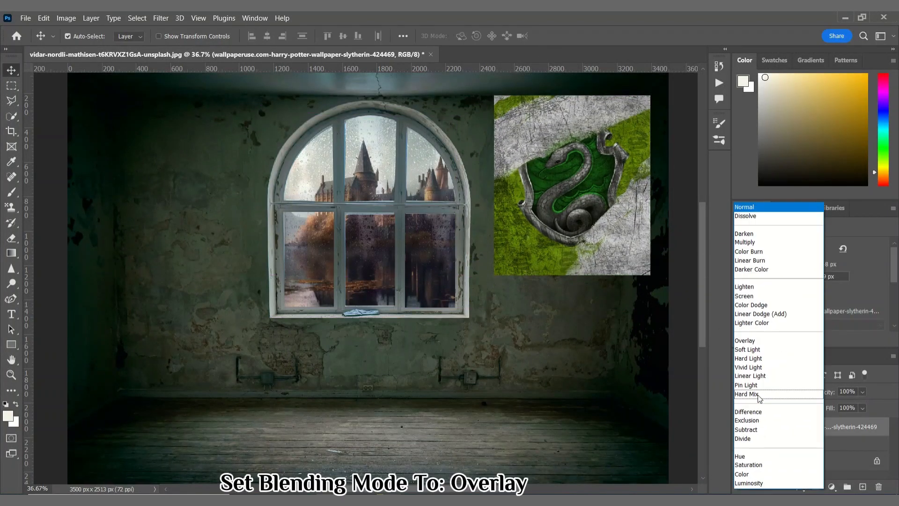
{"action": "left_click", "coordinate": [745, 341]}
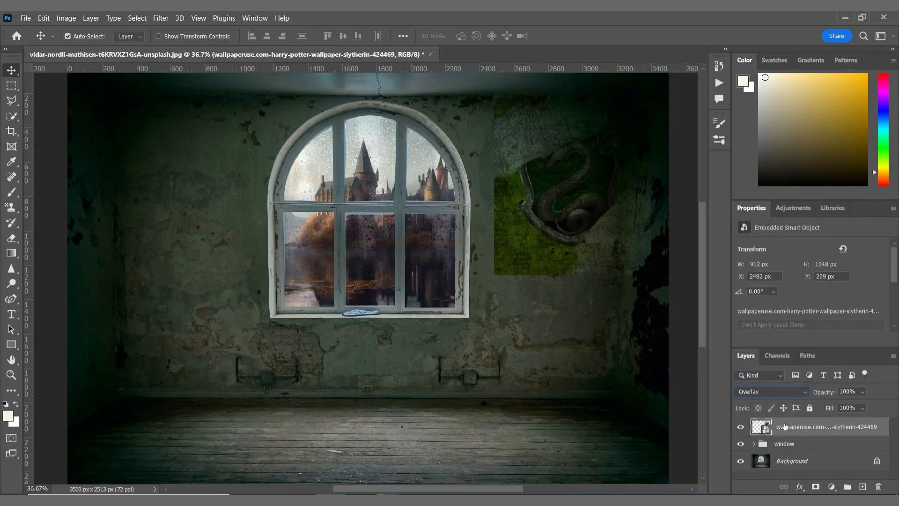
Add a layer mask to the Slytherin poster and fade its edges with a black brush at 4% flow.
{"action": "left_click", "coordinate": [815, 492]}
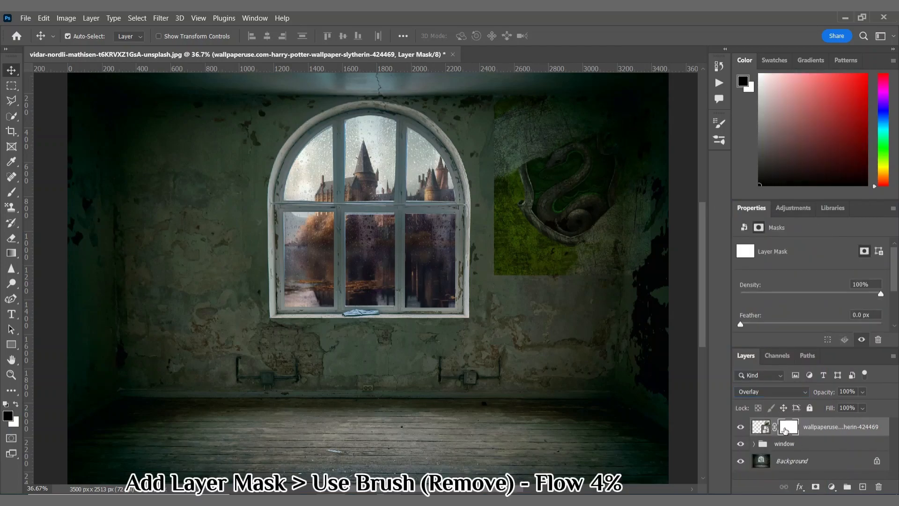
{"action": "left_click", "coordinate": [11, 192]}
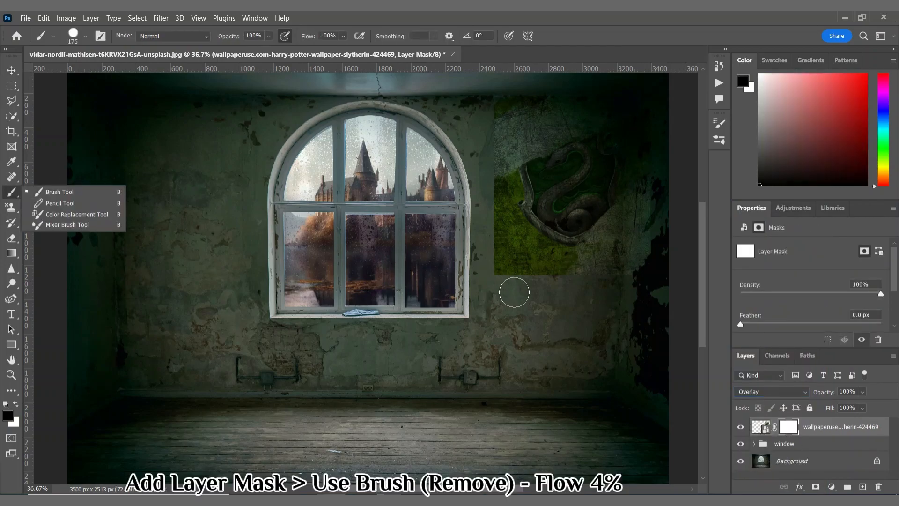
{"action": "left_click_drag", "start_coordinate": [345, 35], "coordinate": [313, 47]}
{"action": "left_click", "coordinate": [563, 290]}
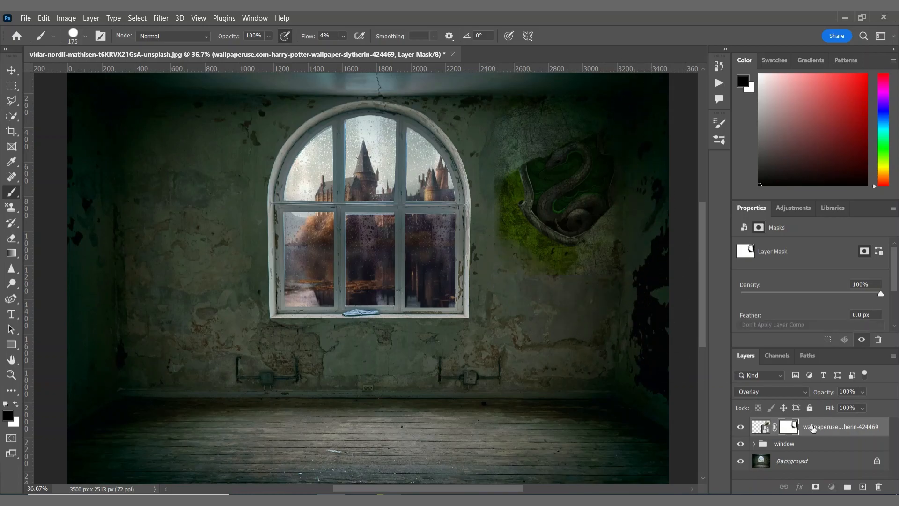
Place a second copy of the Slytherin wallpaper picture on the wall to the left of the window.
{"action": "left_click", "coordinate": [813, 428]}
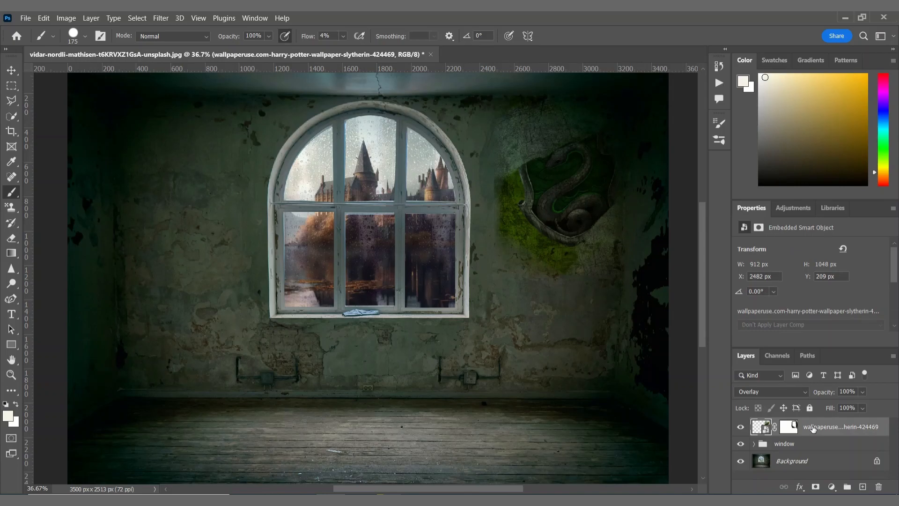
{"action": "left_click", "coordinate": [380, 498]}
{"action": "left_click_drag", "start_coordinate": [863, 150], "coordinate": [370, 280]}
{"action": "left_click_drag", "start_coordinate": [375, 273], "coordinate": [166, 182]}
{"action": "key", "text": "Return"}
Mask the left poster's edges with the soft brush and set its blending mode to Overlay.
{"action": "key", "text": "b"}
{"action": "left_click", "coordinate": [816, 487]}
{"action": "mouse_move", "coordinate": [218, 290]}
{"action": "left_mouse_down"}
{"action": "mouse_move", "coordinate": [229, 254]}
{"action": "mouse_move", "coordinate": [216, 283]}
{"action": "mouse_move", "coordinate": [223, 237]}
{"action": "mouse_move", "coordinate": [181, 293]}
{"action": "mouse_move", "coordinate": [85, 208]}
{"action": "mouse_move", "coordinate": [88, 104]}
{"action": "mouse_move", "coordinate": [110, 266]}
{"action": "mouse_move", "coordinate": [99, 116]}
{"action": "mouse_move", "coordinate": [116, 263]}
{"action": "mouse_move", "coordinate": [112, 118]}
{"action": "mouse_move", "coordinate": [106, 294]}
{"action": "left_mouse_up"}
{"action": "left_click", "coordinate": [770, 392]}
{"action": "left_click", "coordinate": [759, 338]}
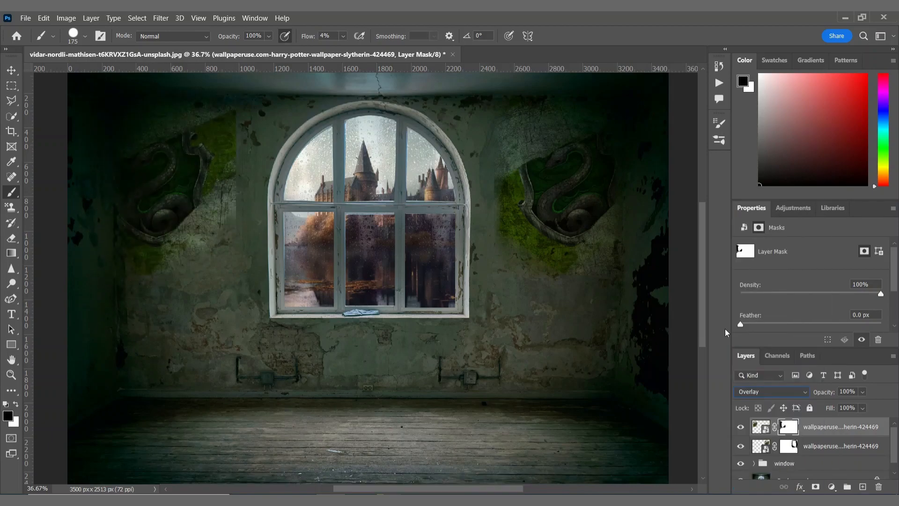
Move the left poster slightly towards the window and group both poster layers under the name poster.
{"action": "left_click", "coordinate": [11, 70]}
{"action": "left_click_drag", "start_coordinate": [170, 157], "coordinate": [181, 157]}
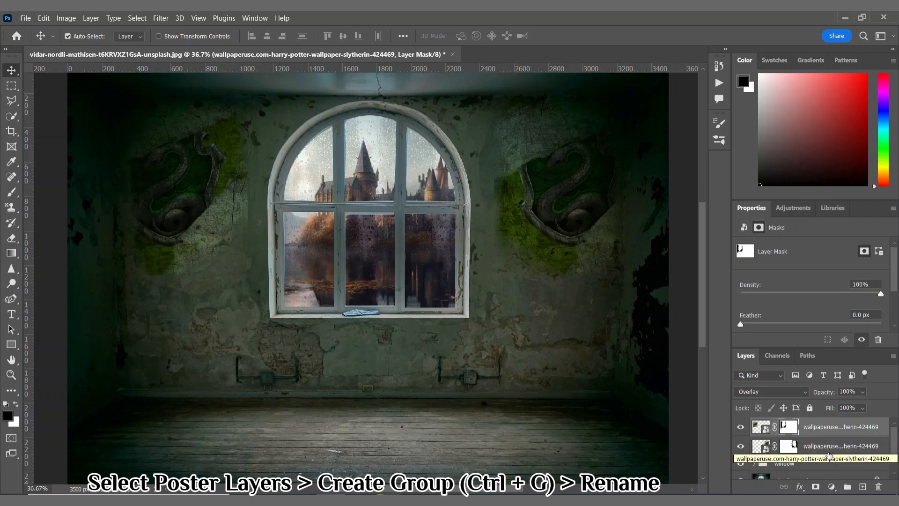
{"action": "key", "text": "ctrl+g"}
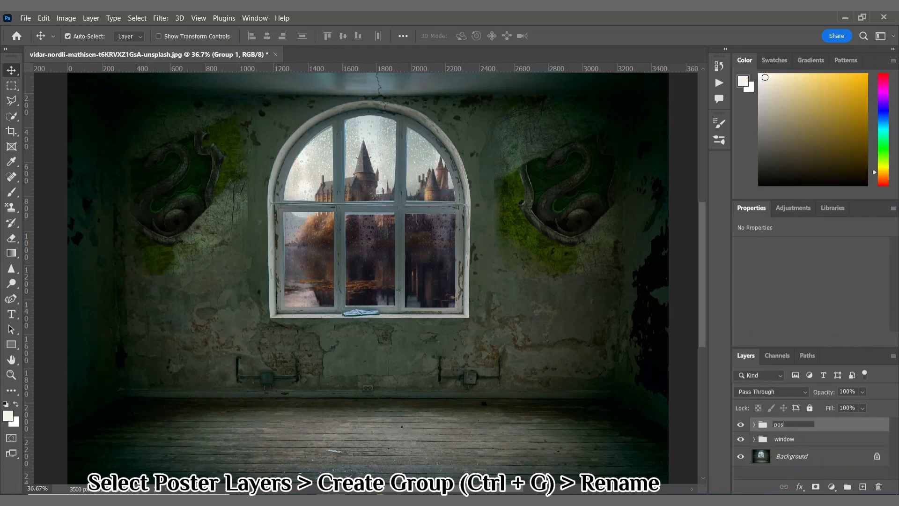
{"action": "key", "text": "Return"}
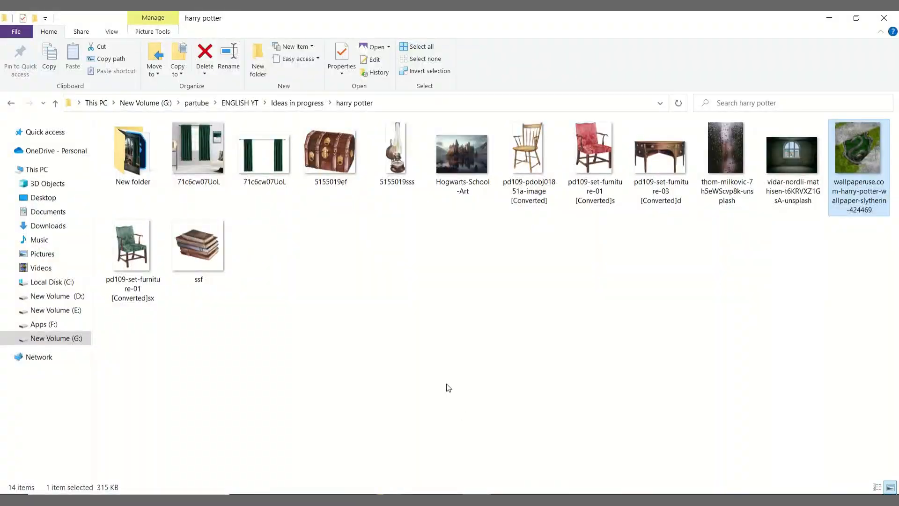
Place the cut-out curtains picture 71c6cw07UoL, scale it to about 476% so it frames the window, and name its layer curtain.
{"action": "double_click", "coordinate": [195, 143]}
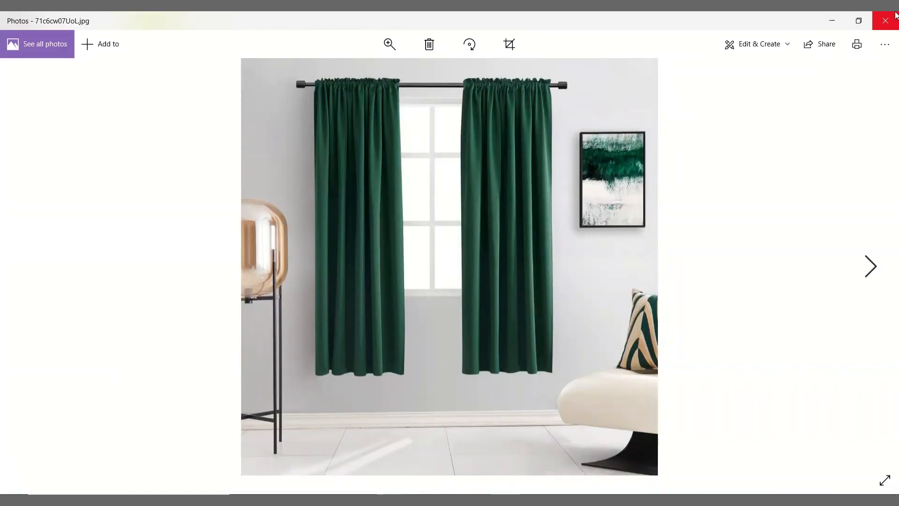
{"action": "left_click", "coordinate": [896, 16]}
{"action": "left_click", "coordinate": [261, 173]}
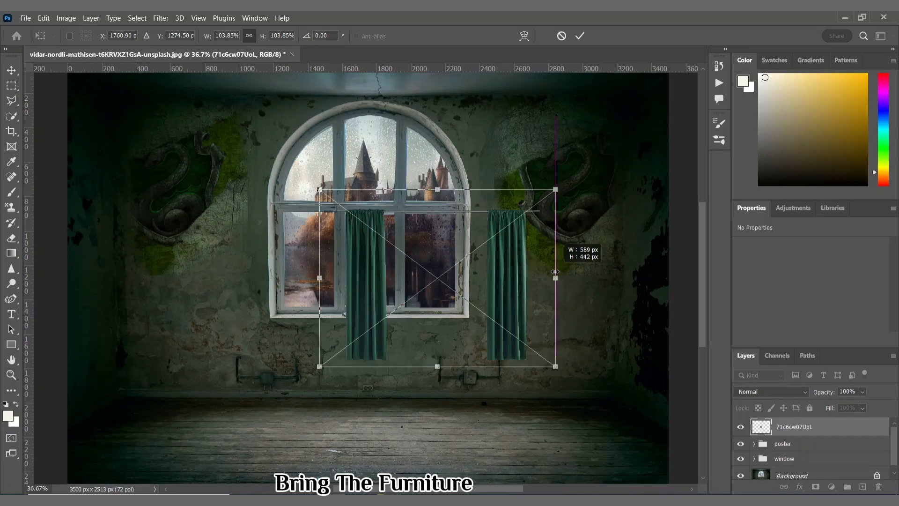
{"action": "left_click_drag", "start_coordinate": [373, 276], "coordinate": [295, 209]}
{"action": "left_click_drag", "start_coordinate": [366, 292], "coordinate": [366, 425]}
{"action": "left_click_drag", "start_coordinate": [488, 315], "coordinate": [490, 262]}
{"action": "left_click_drag", "start_coordinate": [367, 372], "coordinate": [370, 406]}
{"action": "left_click_drag", "start_coordinate": [474, 365], "coordinate": [476, 367]}
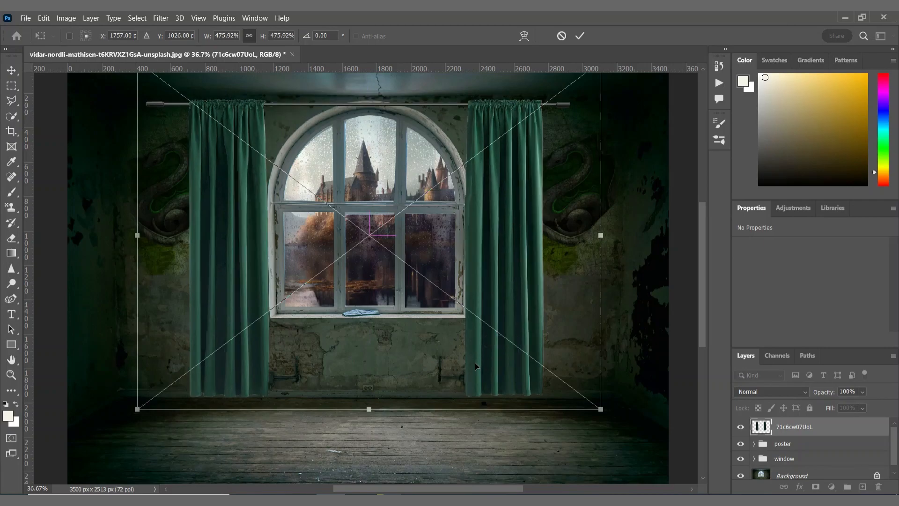
{"action": "left_click", "coordinate": [579, 36]}
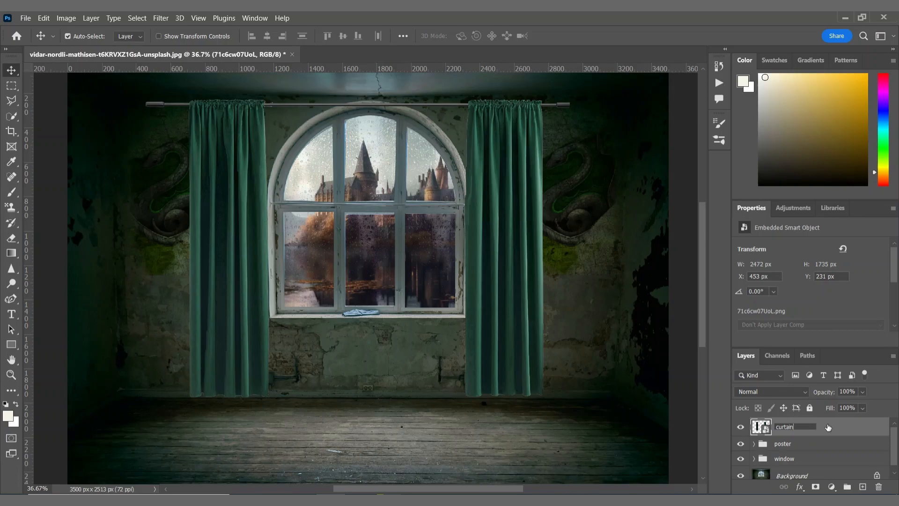
{"action": "type", "text": "curtain"}
{"action": "key", "text": "Return"}
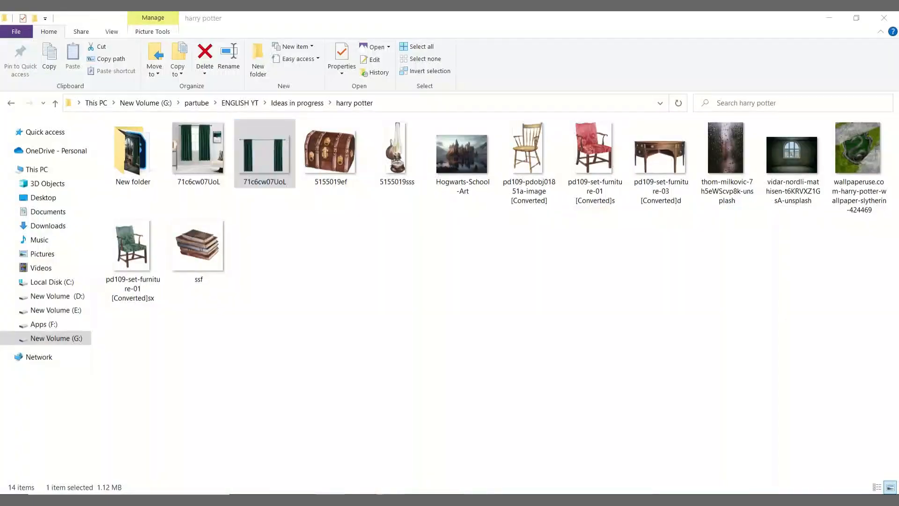
Place the wooden chair picture in front of the right curtain, scaled to about 113% and rotated about 3 degrees.
{"action": "left_click", "coordinate": [515, 439]}
{"action": "left_click_drag", "start_coordinate": [529, 150], "coordinate": [535, 413]}
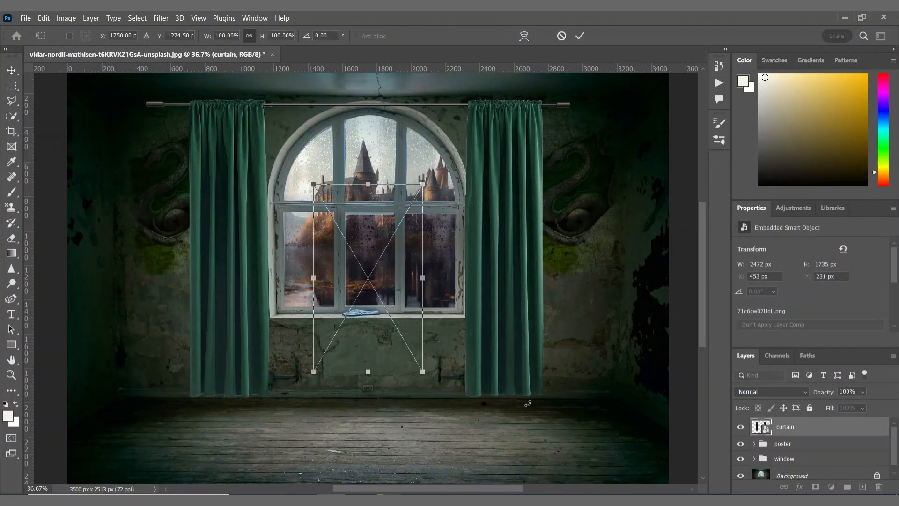
{"action": "left_click_drag", "start_coordinate": [401, 315], "coordinate": [568, 400]}
{"action": "left_click_drag", "start_coordinate": [554, 288], "coordinate": [556, 261]}
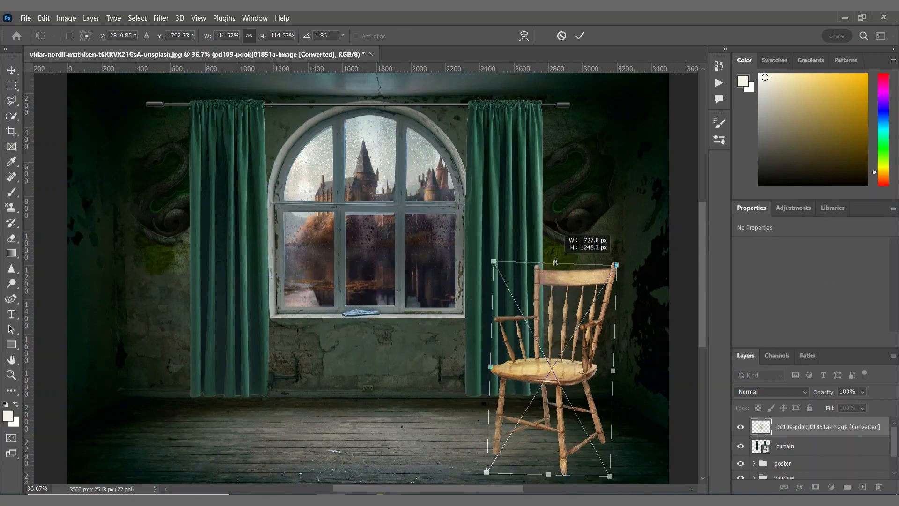
{"action": "key", "text": "Return"}
{"action": "key", "text": "ctrl+t"}
{"action": "left_click_drag", "start_coordinate": [625, 261], "coordinate": [627, 268]}
{"action": "key", "text": "Return"}
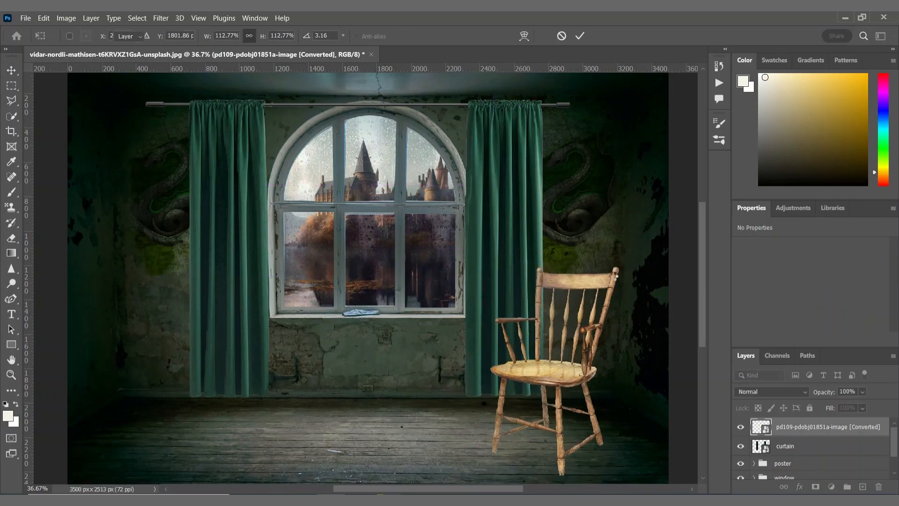
Preview the red and green armchair pictures in the harry potter folder.
{"action": "key", "text": "alt+Tab"}
{"action": "left_click", "coordinate": [530, 413]}
{"action": "double_click", "coordinate": [594, 157]}
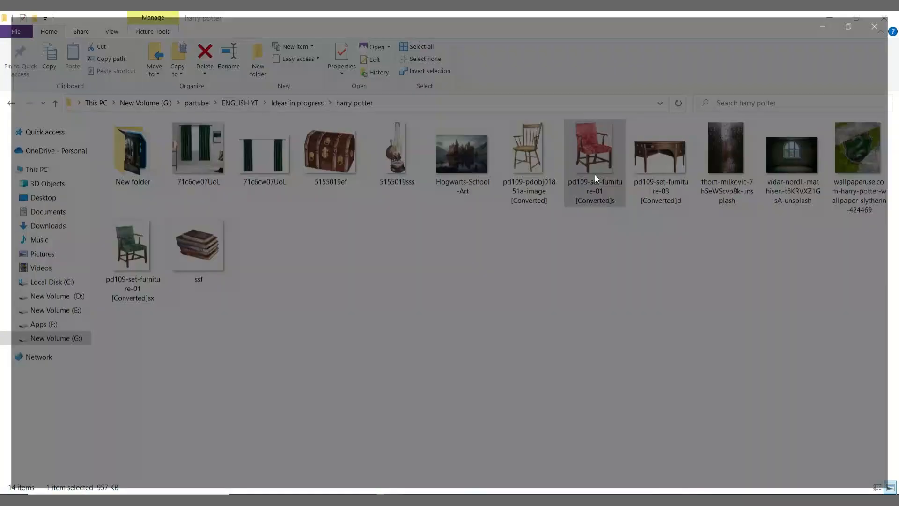
{"action": "left_click", "coordinate": [883, 19]}
{"action": "double_click", "coordinate": [140, 261]}
{"action": "left_click", "coordinate": [883, 19]}
Place the green armchair picture in front of the left curtain, sized about 853 by 1152 px.
{"action": "left_click_drag", "start_coordinate": [134, 251], "coordinate": [359, 439]}
{"action": "left_click_drag", "start_coordinate": [365, 352], "coordinate": [172, 385]}
{"action": "left_click_drag", "start_coordinate": [179, 266], "coordinate": [177, 241]}
{"action": "left_click_drag", "start_coordinate": [172, 363], "coordinate": [182, 386]}
{"action": "key", "text": "Return"}
{"action": "key", "text": "ctrl+t"}
{"action": "left_click_drag", "start_coordinate": [186, 255], "coordinate": [186, 246]}
{"action": "key", "text": "Return"}
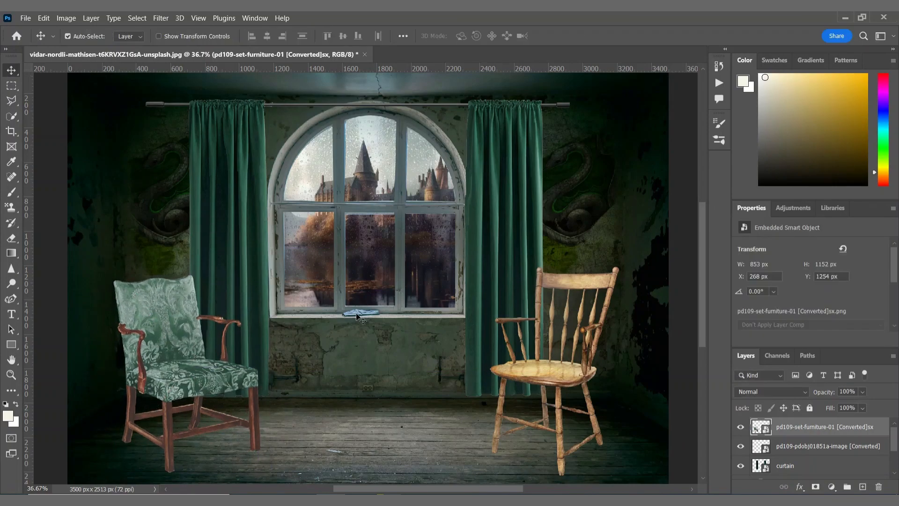
Place the desk picture pd109-set-furniture-03 [Converted]d beneath the window between the chairs, sized about 1141 by 725 px.
{"action": "left_click", "coordinate": [475, 494]}
{"action": "left_click_drag", "start_coordinate": [656, 152], "coordinate": [372, 409]}
{"action": "left_click_drag", "start_coordinate": [368, 306], "coordinate": [369, 397]}
{"action": "left_click_drag", "start_coordinate": [374, 296], "coordinate": [368, 327]}
{"action": "left_click_drag", "start_coordinate": [272, 376], "coordinate": [269, 377]}
{"action": "left_click_drag", "start_coordinate": [429, 351], "coordinate": [430, 353]}
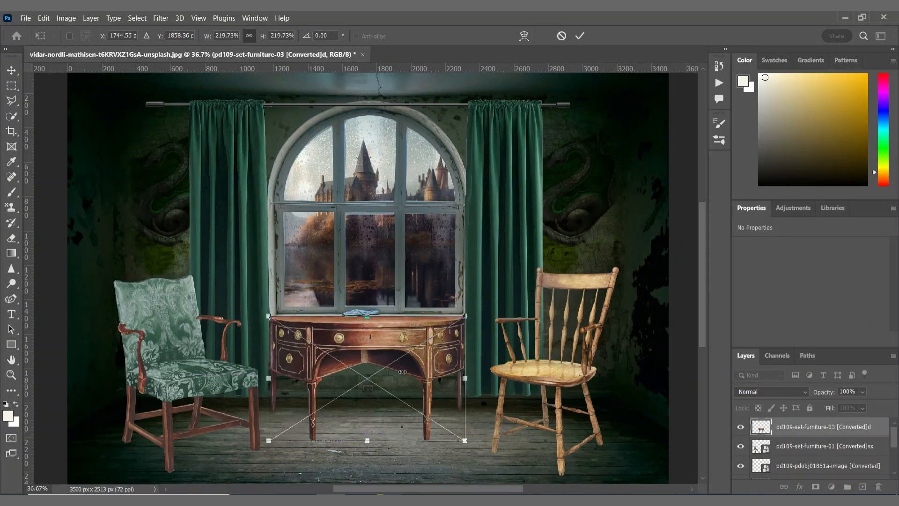
{"action": "key", "text": "Return"}
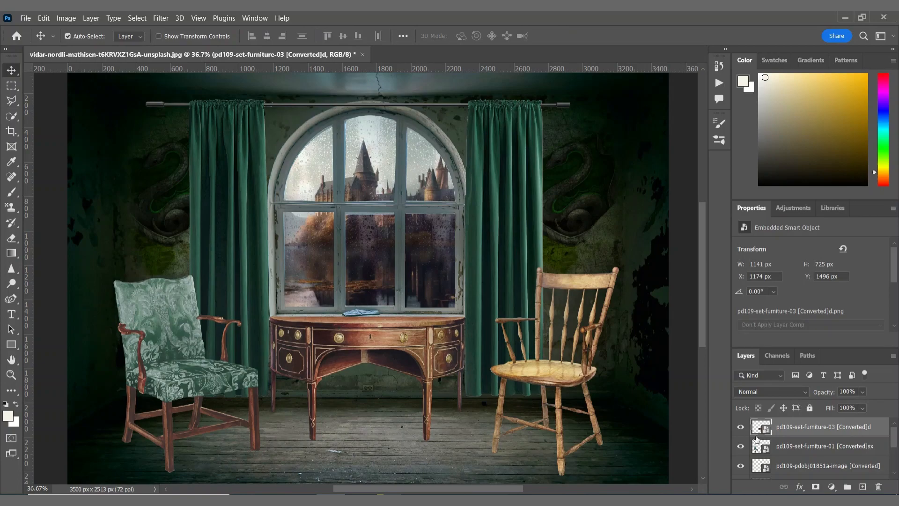
Place the oil lamp picture 5155019sss on the right half of the desktop and the trunk picture 5155019ef on the floor under the desk.
{"action": "left_click", "coordinate": [475, 497]}
{"action": "left_click_drag", "start_coordinate": [397, 152], "coordinate": [337, 497]}
{"action": "left_click_drag", "start_coordinate": [375, 259], "coordinate": [420, 298]}
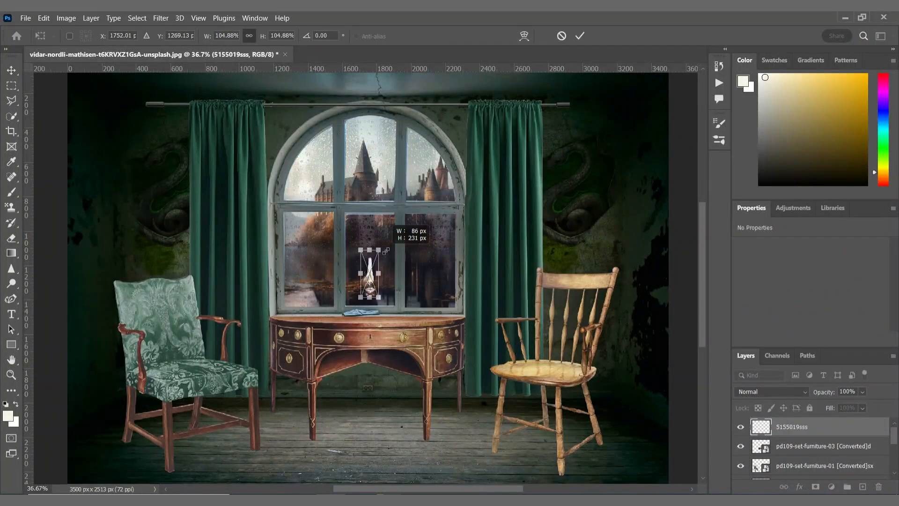
{"action": "key", "text": "Return"}
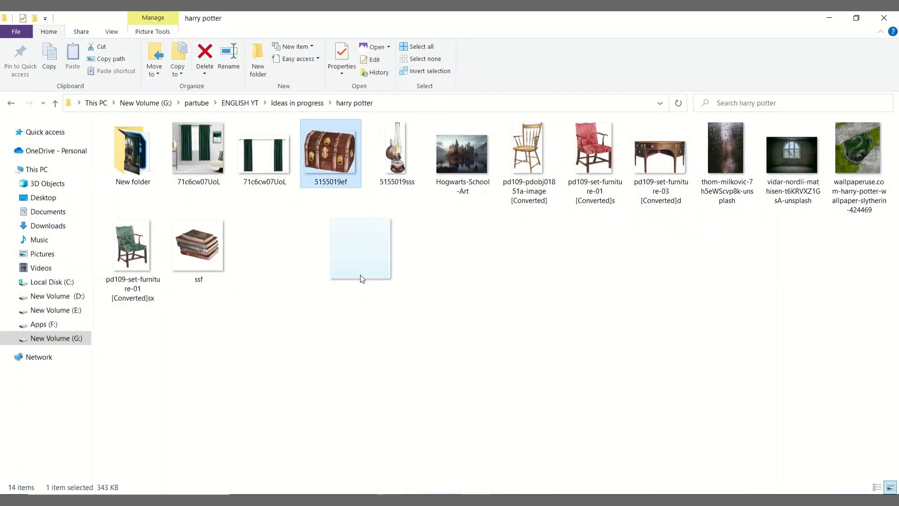
{"action": "left_click_drag", "start_coordinate": [361, 276], "coordinate": [370, 384]}
{"action": "key", "text": "Return"}
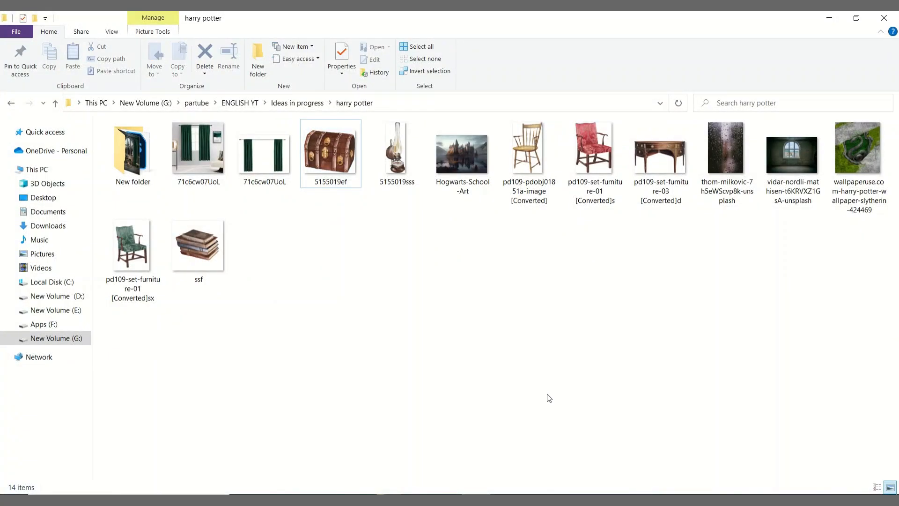
Place the stack of books picture ssf on the seat of the green armchair, keeping its scale at 100%.
{"action": "left_click_drag", "start_coordinate": [198, 248], "coordinate": [329, 471]}
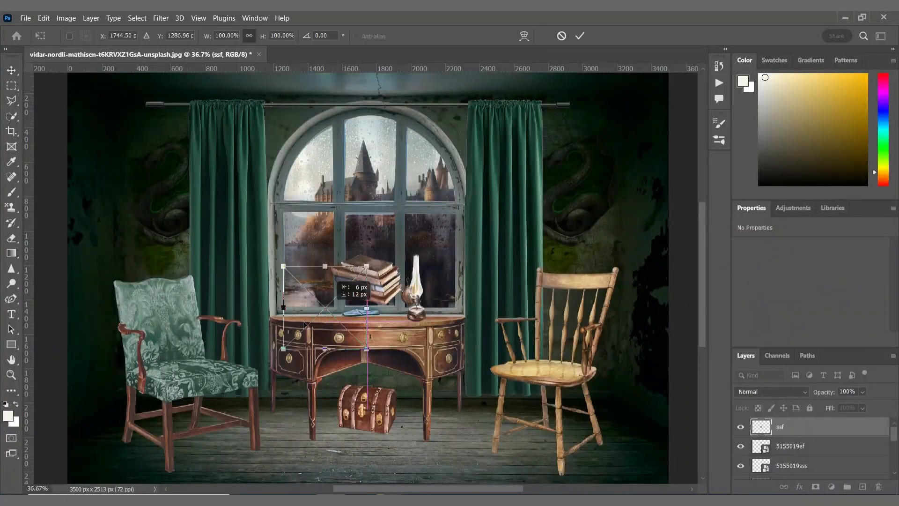
{"action": "left_click_drag", "start_coordinate": [373, 283], "coordinate": [185, 355]}
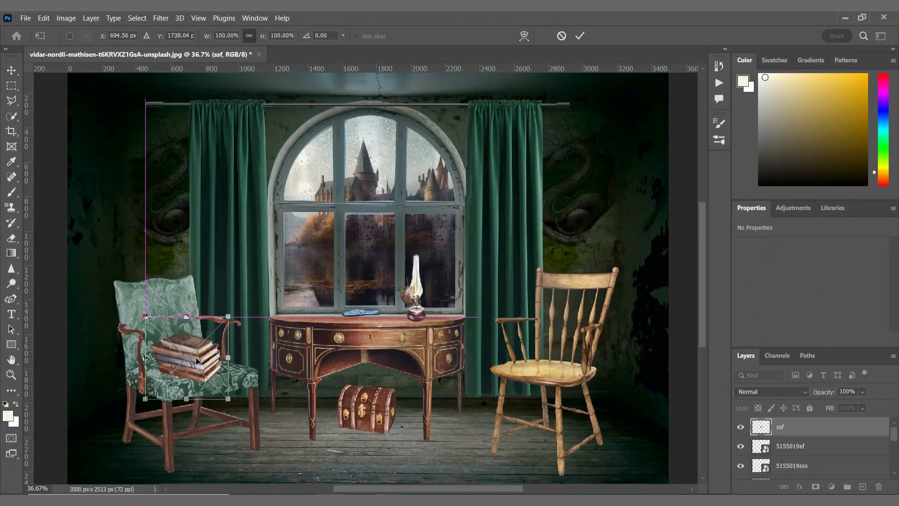
{"action": "key", "text": "Return"}
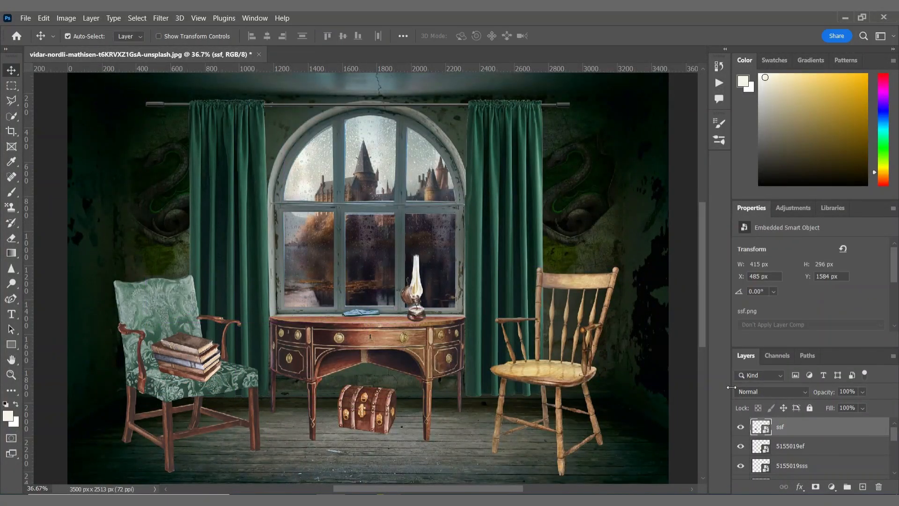
Group all layers from ssf down to curtain and name the group furniture.
{"action": "scroll", "coordinate": [816, 439], "scroll_direction": "down", "scroll_amount": 6}
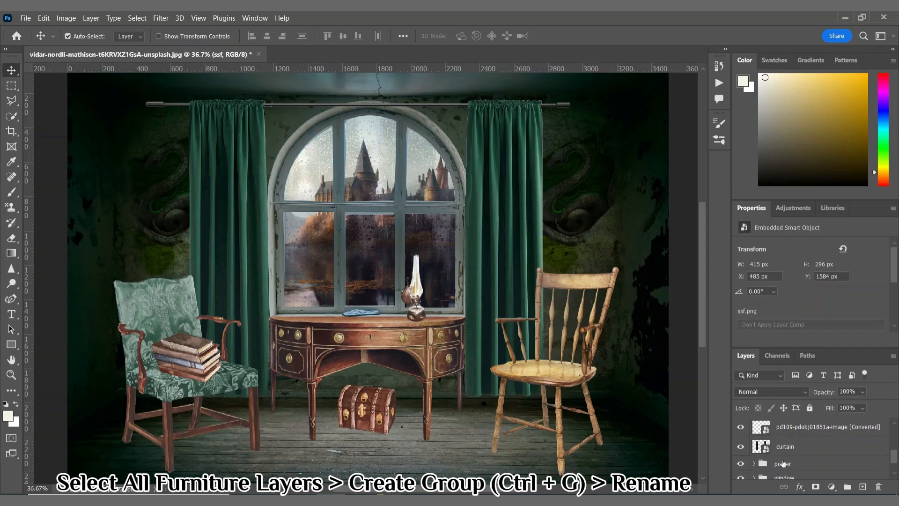
{"action": "left_click", "coordinate": [783, 445], "text": "shift"}
{"action": "key", "text": "ctrl+g"}
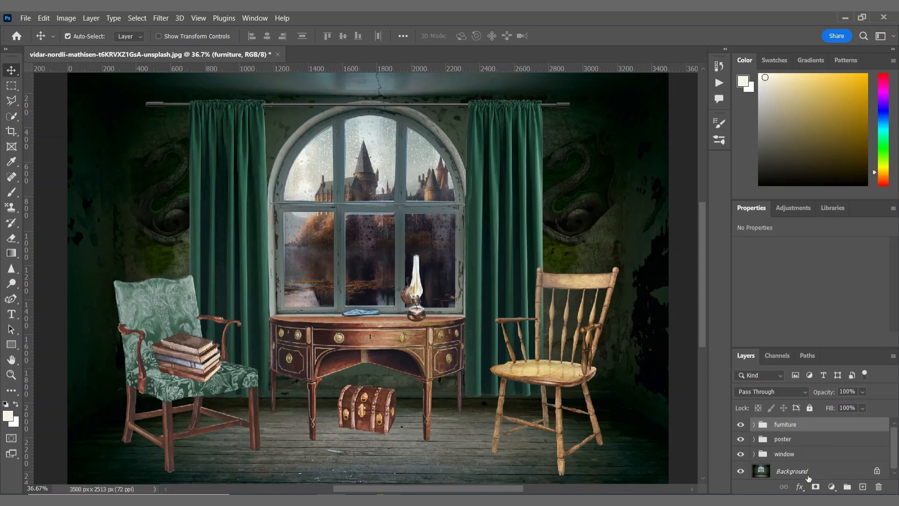
Add a Photo Filter adjustment clipped to the furniture group, with dark green color 0c4b0c and 53% density.
{"action": "left_click", "coordinate": [832, 487]}
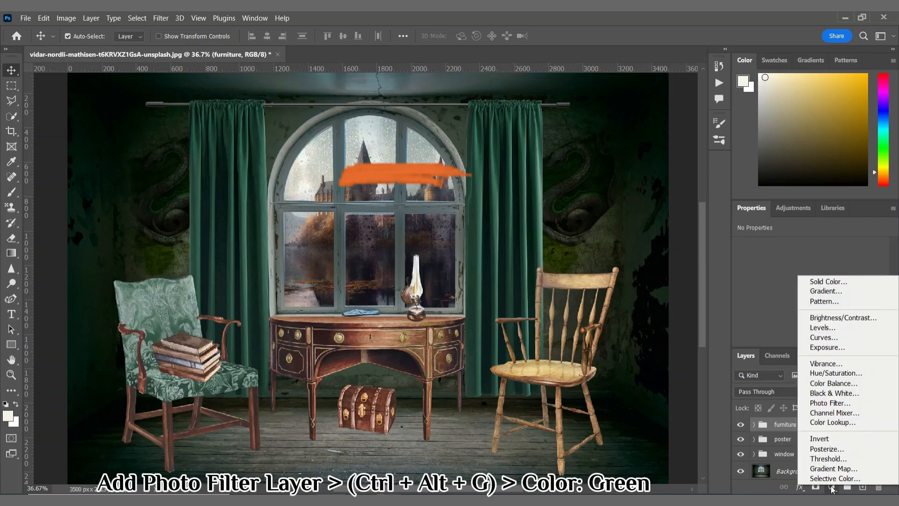
{"action": "left_click", "coordinate": [829, 403]}
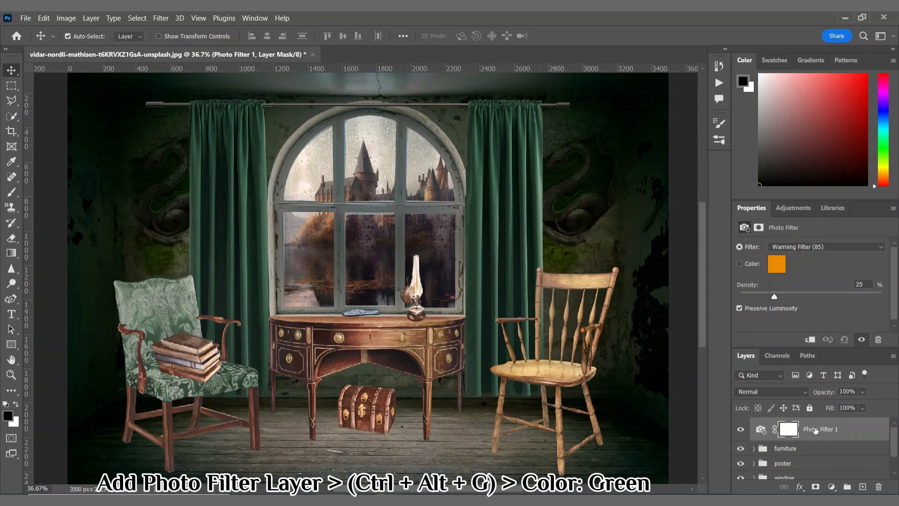
{"action": "right_click", "coordinate": [814, 429]}
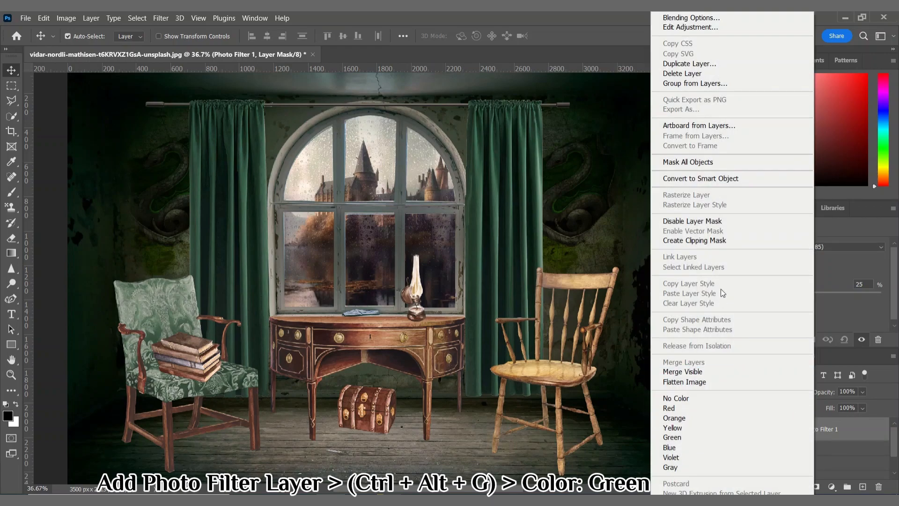
{"action": "left_click", "coordinate": [714, 241]}
{"action": "left_click", "coordinate": [725, 259]}
{"action": "left_click", "coordinate": [695, 236]}
{"action": "left_click", "coordinate": [657, 241]}
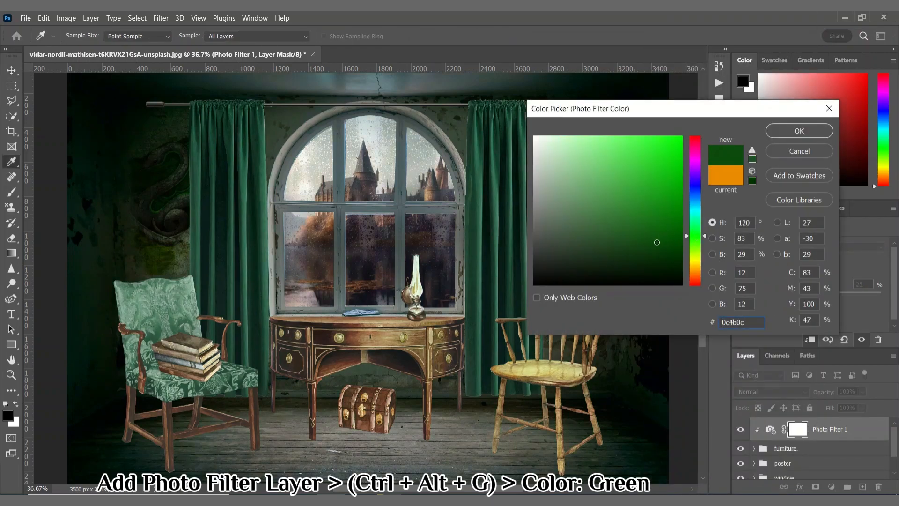
{"action": "left_click", "coordinate": [786, 130]}
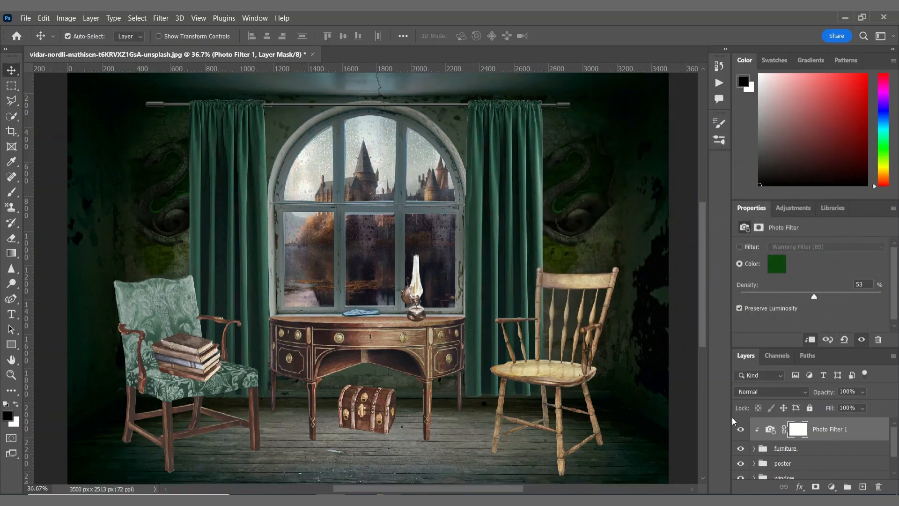
{"action": "left_click", "coordinate": [743, 429]}
Paint black over the outer sides of both chairs on a new layer and clip it to the furniture group.
{"action": "left_click", "coordinate": [862, 486]}
{"action": "key", "text": "b"}
{"action": "mouse_move", "coordinate": [165, 252]}
{"action": "left_mouse_down"}
{"action": "mouse_move", "coordinate": [168, 475]}
{"action": "mouse_move", "coordinate": [134, 444]}
{"action": "mouse_move", "coordinate": [151, 237]}
{"action": "mouse_move", "coordinate": [185, 450]}
{"action": "left_mouse_up"}
{"action": "mouse_move", "coordinate": [586, 255]}
{"action": "left_mouse_down"}
{"action": "mouse_move", "coordinate": [600, 277]}
{"action": "mouse_move", "coordinate": [569, 280]}
{"action": "mouse_move", "coordinate": [616, 468]}
{"action": "mouse_move", "coordinate": [597, 477]}
{"action": "left_mouse_up"}
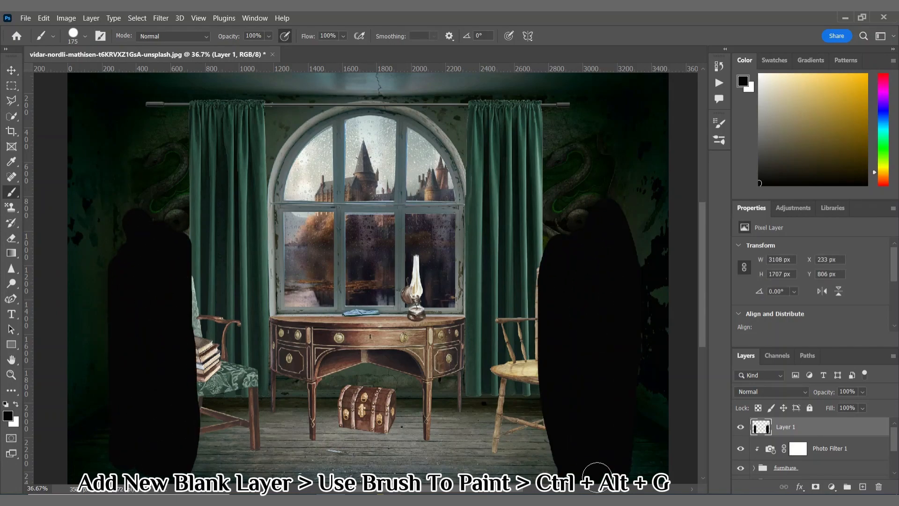
{"action": "right_click", "coordinate": [777, 431]}
{"action": "left_click", "coordinate": [651, 243]}
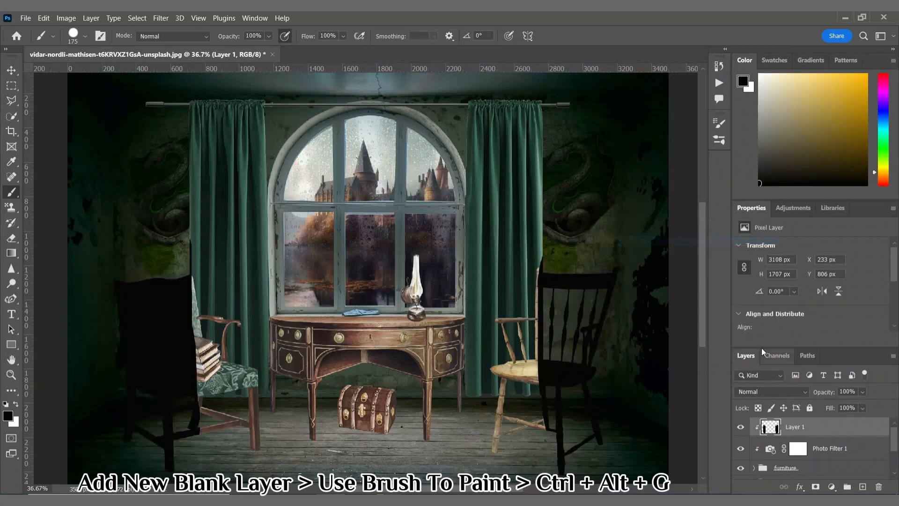
Soften the black paint on Layer 1 with a Gaussian Blur of about 72.6 pixels radius.
{"action": "left_click", "coordinate": [159, 18]}
{"action": "mouse_move", "coordinate": [196, 158]}
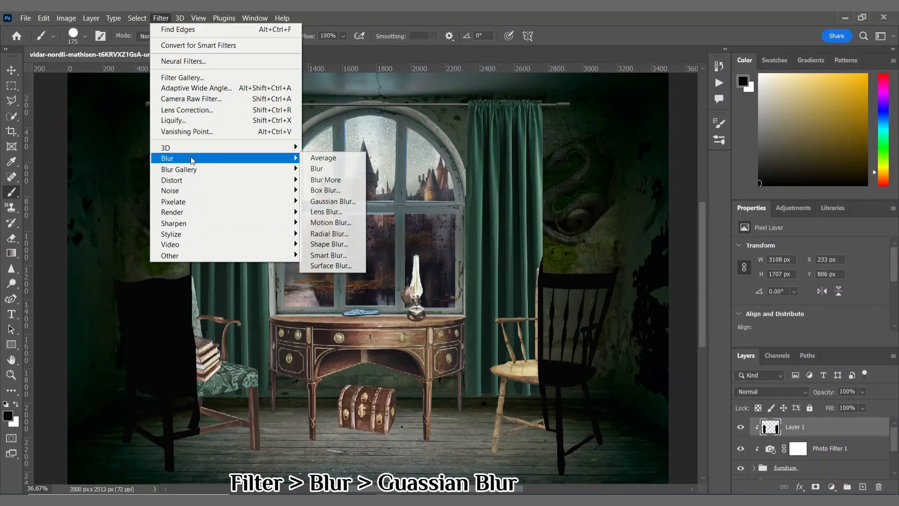
{"action": "left_click", "coordinate": [337, 200]}
{"action": "mouse_move", "coordinate": [616, 307]}
{"action": "left_mouse_down"}
{"action": "mouse_move", "coordinate": [608, 307]}
{"action": "mouse_move", "coordinate": [626, 307]}
{"action": "left_mouse_up"}
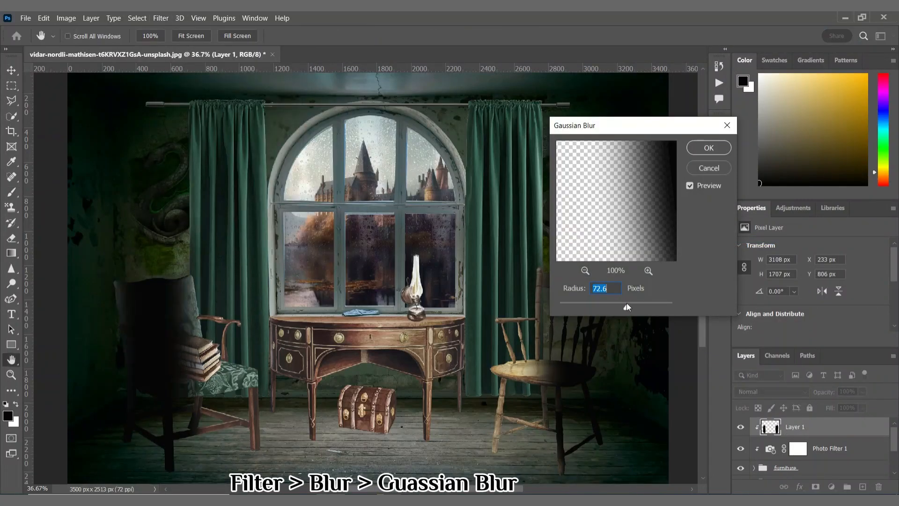
{"action": "left_click", "coordinate": [708, 147]}
Set the blurred shading layer's blending mode to Multiply with about 51% opacity and compare it with the layer hidden.
{"action": "left_click", "coordinate": [770, 392]}
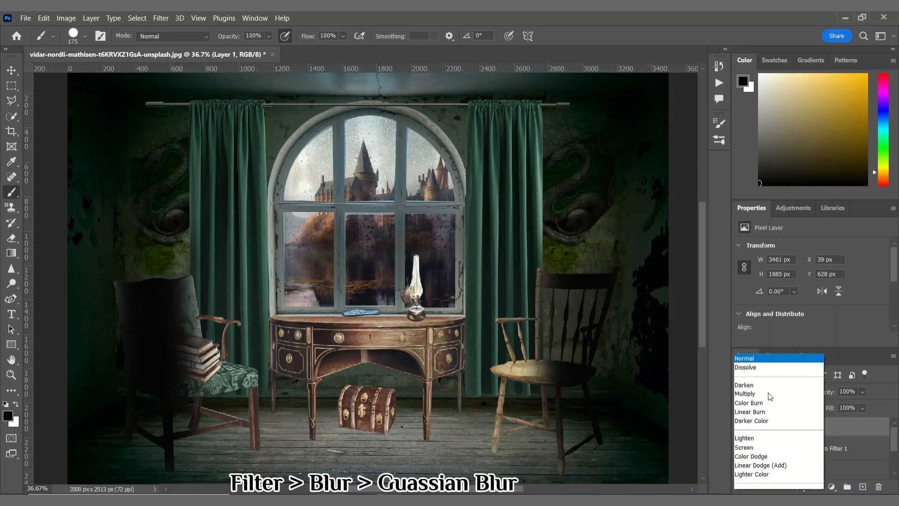
{"action": "left_click", "coordinate": [752, 243]}
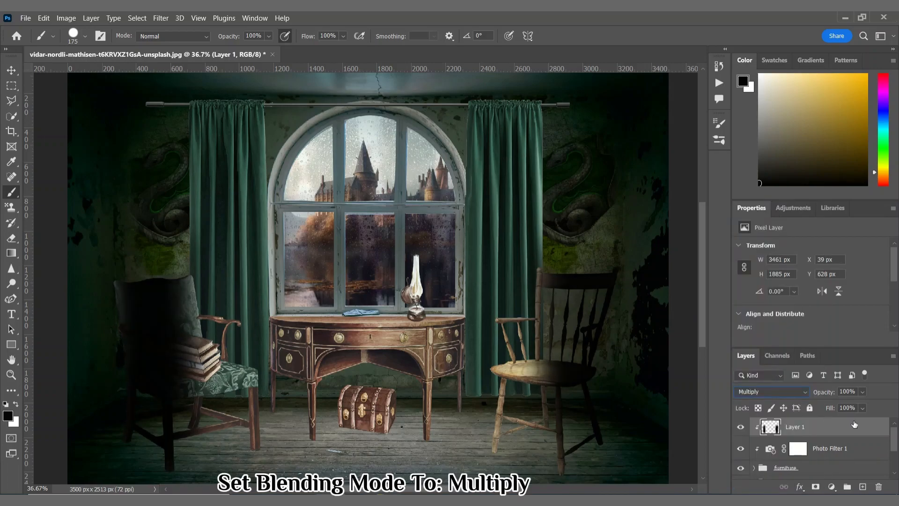
{"action": "left_click_drag", "start_coordinate": [845, 408], "coordinate": [850, 409]}
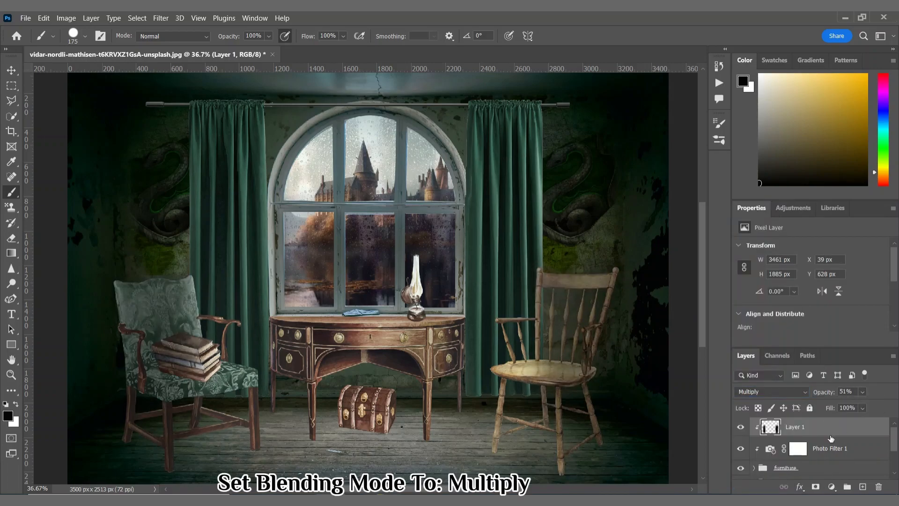
{"action": "left_click", "coordinate": [740, 427]}
Group Layer 1, Photo Filter 1 and the furniture group together and name the new group furniture.
{"action": "scroll", "coordinate": [817, 430], "scroll_direction": "down", "scroll_amount": 1}
{"action": "left_click", "coordinate": [816, 448], "text": "shift"}
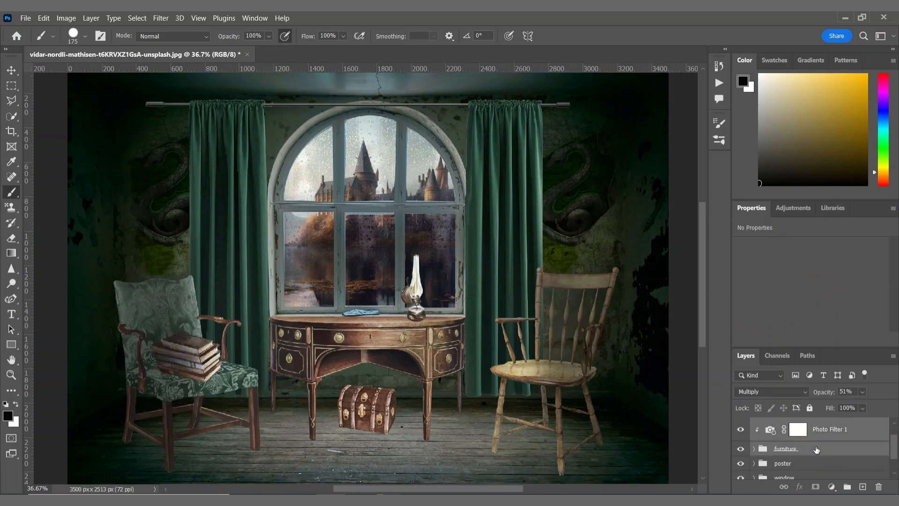
{"action": "key", "text": "ctrl+g"}
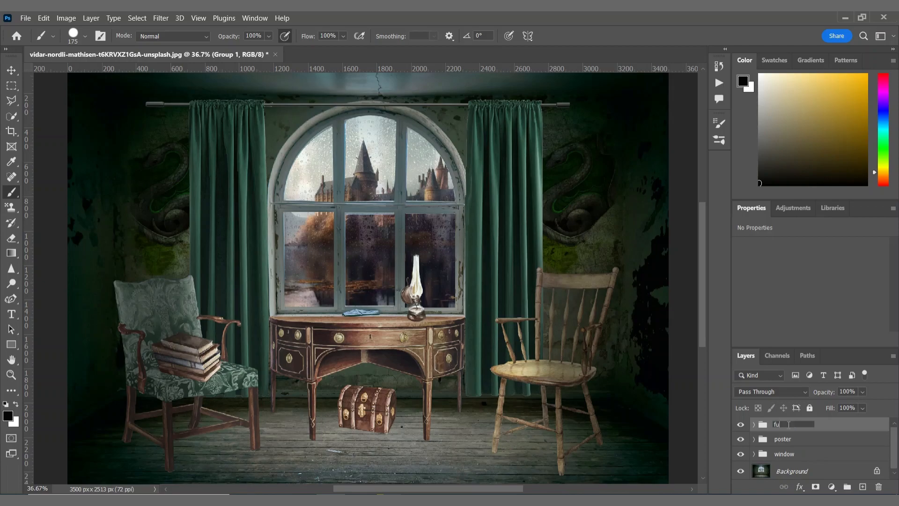
{"action": "key", "text": "Return"}
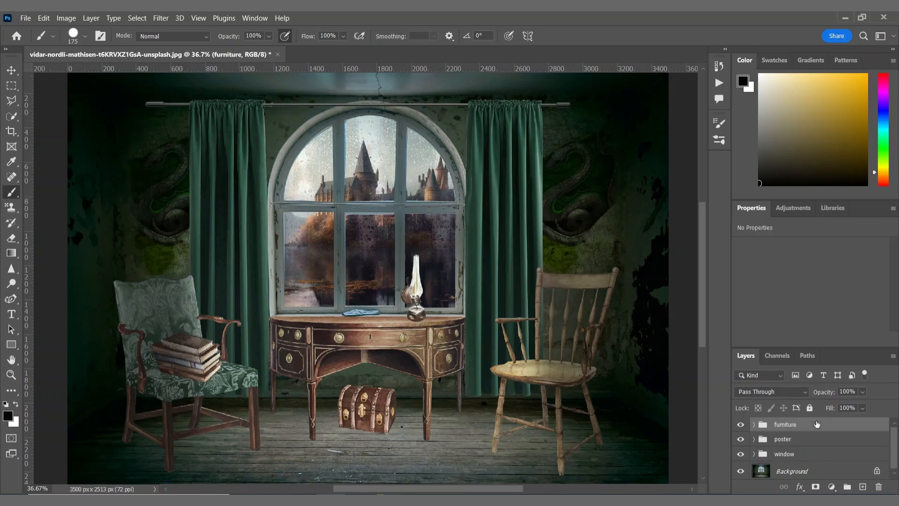
Add a blank layer above the furniture group and name it shadows.
{"action": "left_click", "coordinate": [862, 487]}
{"action": "double_click", "coordinate": [785, 427]}
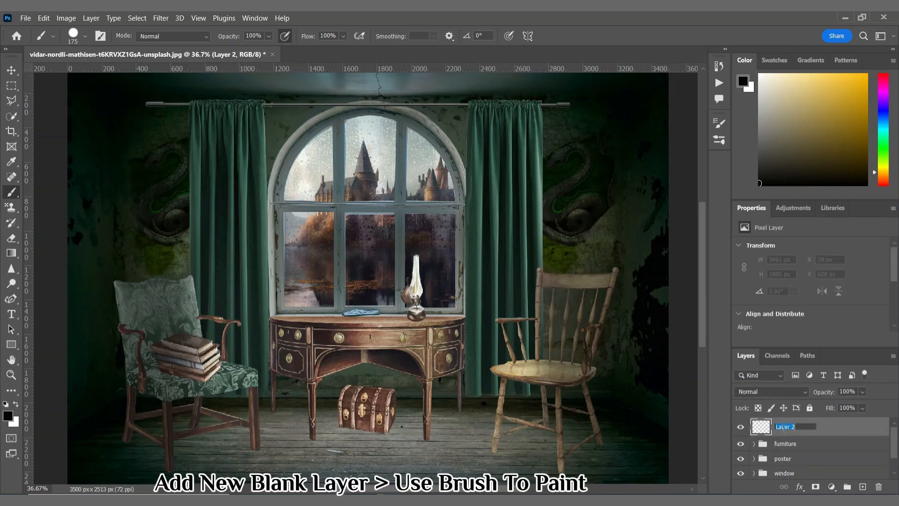
{"action": "key", "text": "Return"}
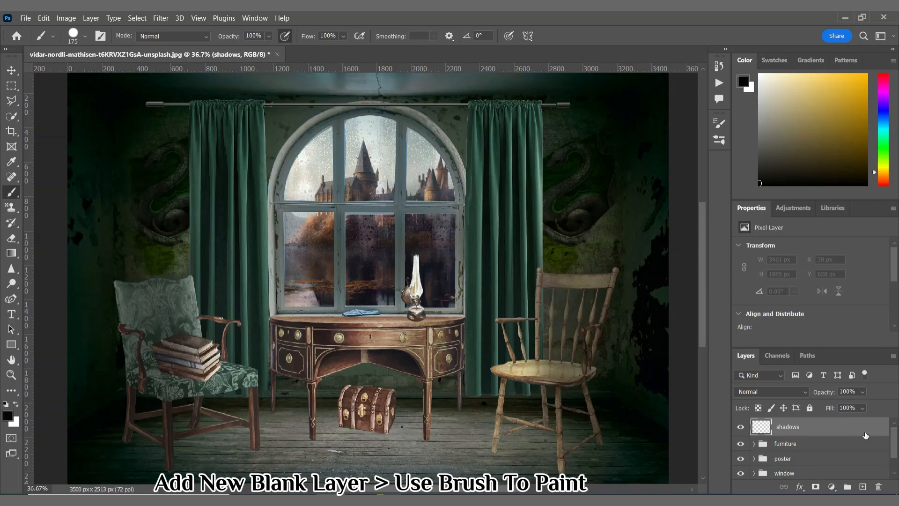
Paint black floor shadows running diagonally down-left from the wooden chair's legs and connect their bases, using a 30 to 35 px brush.
{"action": "left_click_drag", "start_coordinate": [484, 456], "coordinate": [434, 488]}
{"action": "left_click_drag", "start_coordinate": [560, 472], "coordinate": [539, 488]}
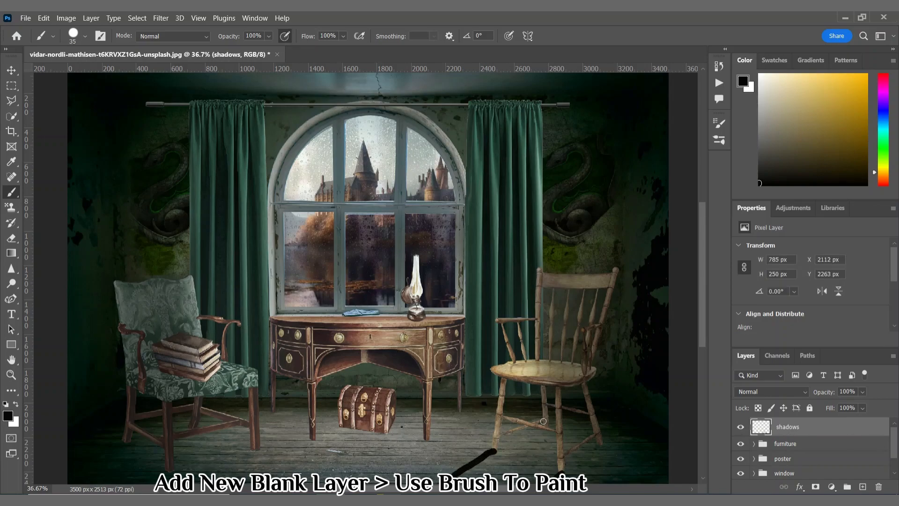
{"action": "left_click_drag", "start_coordinate": [542, 424], "coordinate": [463, 488]}
{"action": "left_click_drag", "start_coordinate": [601, 442], "coordinate": [545, 489]}
{"action": "left_click_drag", "start_coordinate": [542, 425], "coordinate": [600, 443]}
{"action": "left_click_drag", "start_coordinate": [495, 451], "coordinate": [557, 470]}
{"action": "key", "text": "["}
{"action": "left_click_drag", "start_coordinate": [540, 429], "coordinate": [494, 448]}
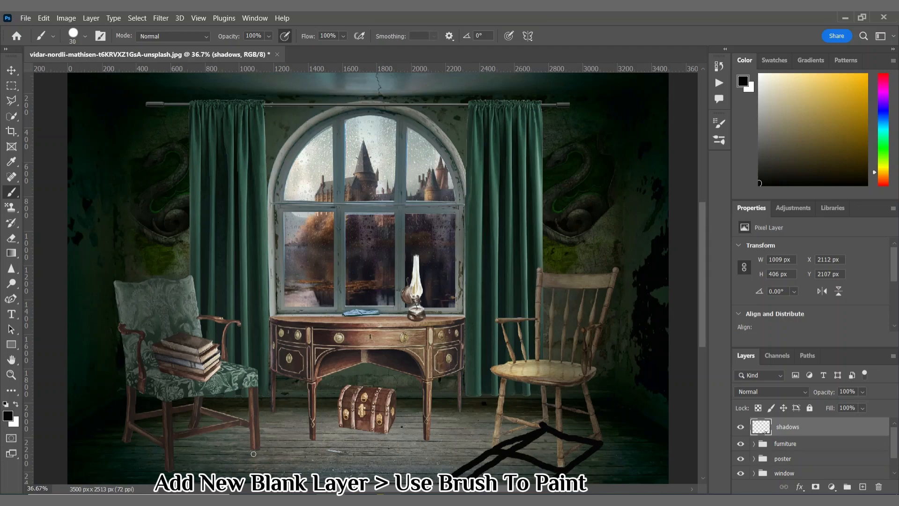
Paint matching diagonal black floor shadows from the legs of the green armchair and the desk.
{"action": "mouse_move", "coordinate": [257, 445]}
{"action": "left_mouse_down"}
{"action": "mouse_move", "coordinate": [169, 469]}
{"action": "mouse_move", "coordinate": [127, 440]}
{"action": "mouse_move", "coordinate": [170, 426]}
{"action": "mouse_move", "coordinate": [129, 440]}
{"action": "mouse_move", "coordinate": [220, 460]}
{"action": "mouse_move", "coordinate": [148, 484]}
{"action": "left_mouse_up"}
{"action": "key", "text": "ctrl+z"}
{"action": "left_click_drag", "start_coordinate": [126, 442], "coordinate": [47, 477]}
{"action": "left_click_drag", "start_coordinate": [193, 427], "coordinate": [110, 465]}
{"action": "left_click_drag", "start_coordinate": [311, 441], "coordinate": [213, 484]}
{"action": "left_click_drag", "start_coordinate": [271, 408], "coordinate": [115, 478]}
{"action": "key", "text": "bracketleft"}
{"action": "left_click_drag", "start_coordinate": [461, 409], "coordinate": [334, 483]}
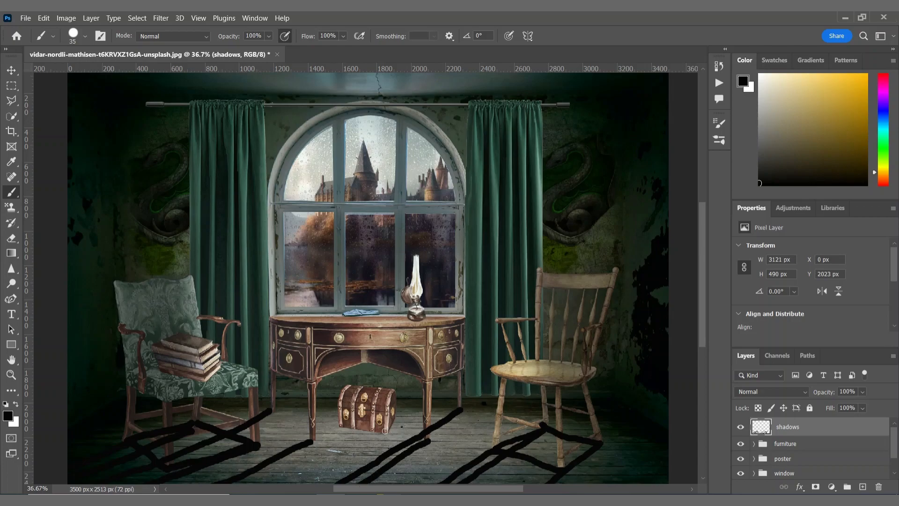
Apply a Motion Blur to the shadows layer with a 68° angle and a distance of 43 pixels.
{"action": "left_click", "coordinate": [160, 17]}
{"action": "mouse_move", "coordinate": [197, 158]}
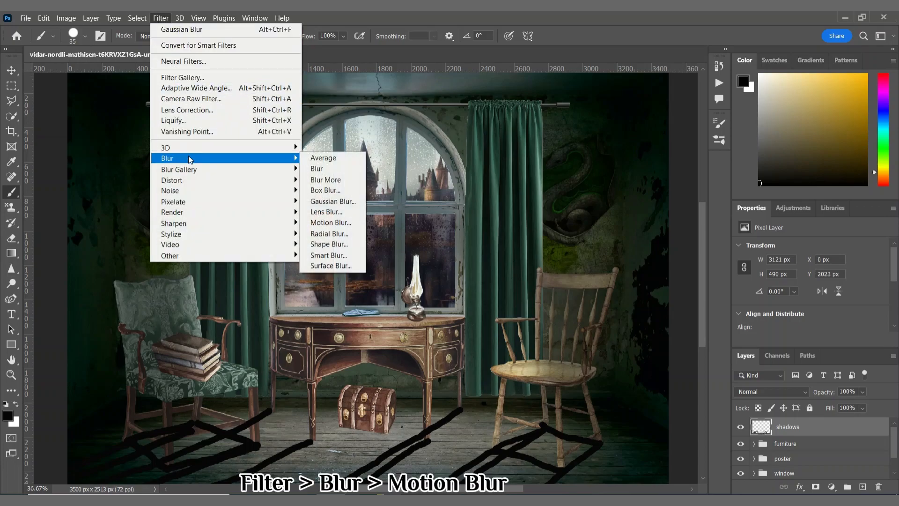
{"action": "left_click", "coordinate": [323, 229]}
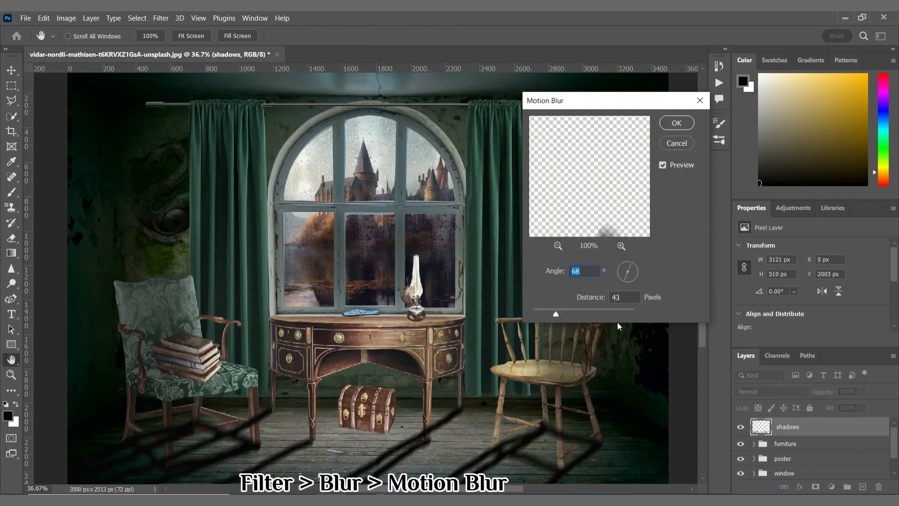
{"action": "left_click", "coordinate": [680, 126]}
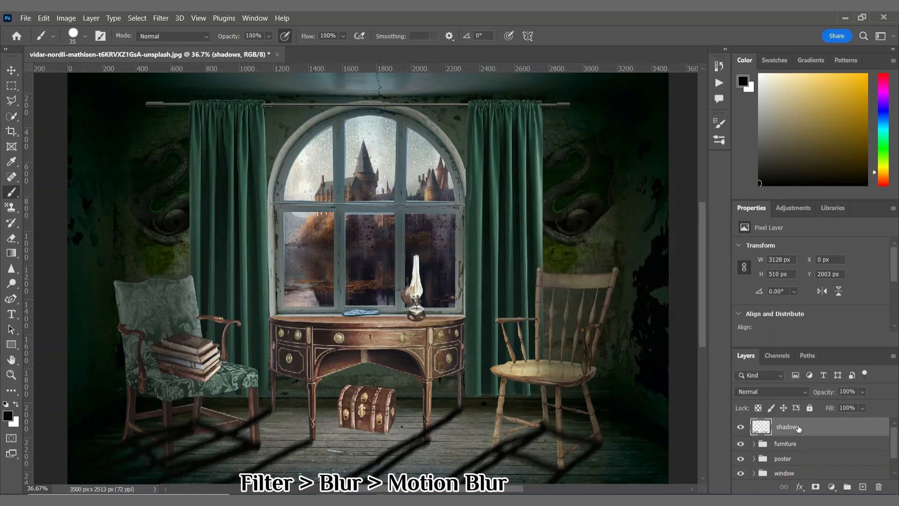
Set the shadows layer's blending mode to Soft Light and its opacity to about 42%.
{"action": "left_click", "coordinate": [775, 394]}
{"action": "left_click", "coordinate": [777, 346]}
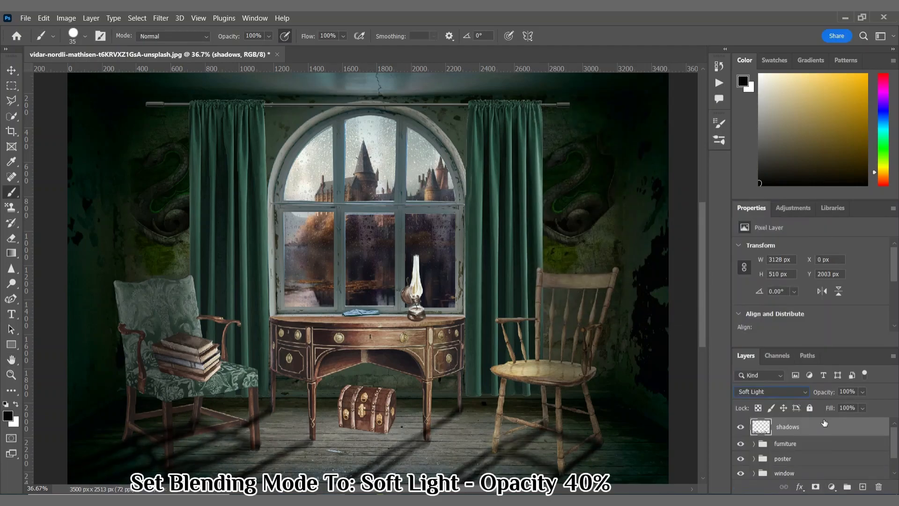
{"action": "left_click_drag", "start_coordinate": [841, 405], "coordinate": [839, 407]}
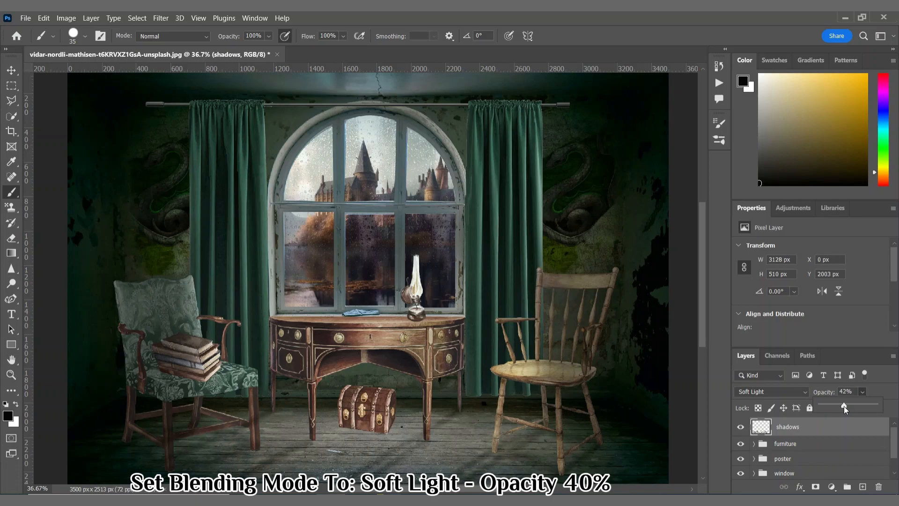
Add a new layer named shadow2 and paint a black floor shadow under and beside the trunk below the desk.
{"action": "left_click", "coordinate": [827, 431]}
{"action": "left_click", "coordinate": [862, 486]}
{"action": "double_click", "coordinate": [790, 428]}
{"action": "type", "text": "shadow2"}
{"action": "key", "text": "Return"}
{"action": "mouse_move", "coordinate": [384, 432]}
{"action": "left_mouse_down"}
{"action": "mouse_move", "coordinate": [357, 451]}
{"action": "mouse_move", "coordinate": [318, 440]}
{"action": "mouse_move", "coordinate": [345, 430]}
{"action": "mouse_move", "coordinate": [362, 435]}
{"action": "mouse_move", "coordinate": [356, 433]}
{"action": "left_mouse_up"}
{"action": "key", "text": "ctrl+z"}
Apply a Gaussian Blur to the trunk shadow on the shadow2 layer.
{"action": "left_click", "coordinate": [160, 18]}
{"action": "mouse_move", "coordinate": [183, 161]}
{"action": "left_click", "coordinate": [332, 201]}
{"action": "left_click_drag", "start_coordinate": [606, 304], "coordinate": [619, 304]}
{"action": "left_click", "coordinate": [702, 147]}
Set the shadow2 layer's blending mode to Soft Light and its opacity to about 73%.
{"action": "left_click", "coordinate": [772, 391]}
{"action": "left_click", "coordinate": [753, 348]}
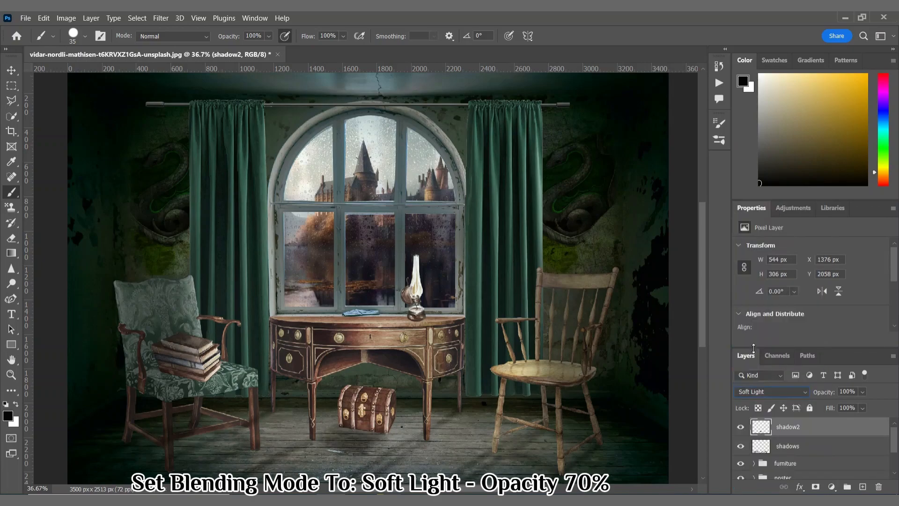
{"action": "left_click", "coordinate": [861, 404]}
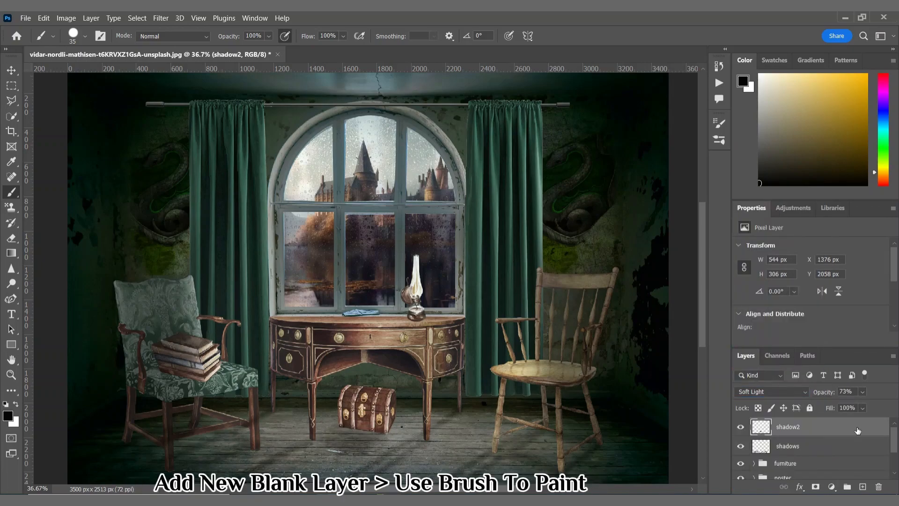
Add a new layer named shadow3 and paint a straight black horizontal line just above the full length of the curtain rod.
{"action": "left_click", "coordinate": [862, 487]}
{"action": "double_click", "coordinate": [786, 426]}
{"action": "type", "text": "shadow3"}
{"action": "key", "text": "Return"}
{"action": "left_click", "coordinate": [153, 87]}
{"action": "left_click", "coordinate": [568, 86], "text": "shift"}
Paint vertical black shadows along the left edges of both curtains with a 40 px brush.
{"action": "key", "text": "bracketright"}
{"action": "left_click_drag", "start_coordinate": [469, 114], "coordinate": [464, 290]}
{"action": "left_click_drag", "start_coordinate": [463, 372], "coordinate": [463, 397]}
{"action": "left_click_drag", "start_coordinate": [187, 117], "coordinate": [188, 274]}
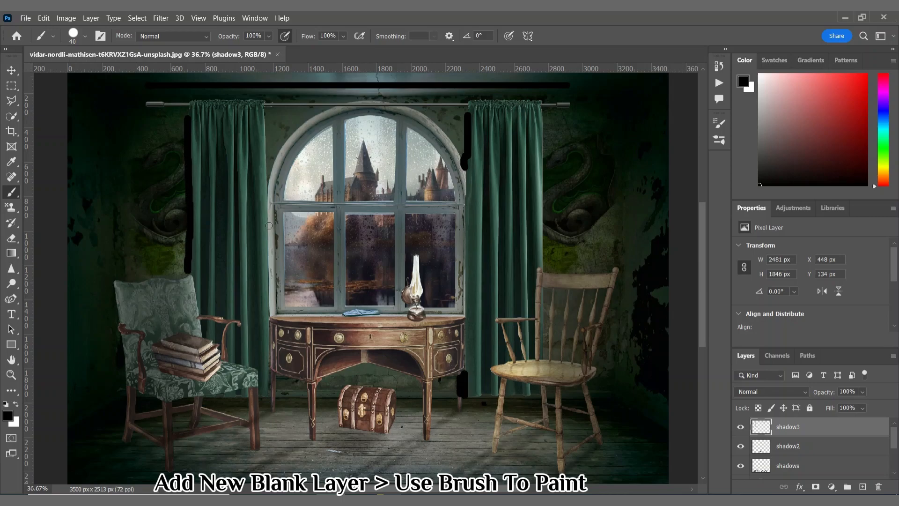
Apply a Motion Blur to the curtain and rod shadows on the shadow3 layer.
{"action": "left_click", "coordinate": [161, 18]}
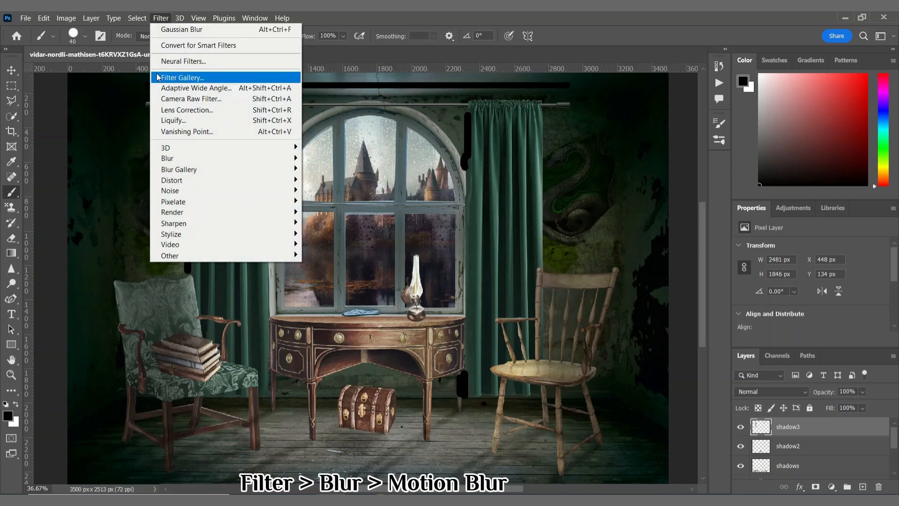
{"action": "mouse_move", "coordinate": [290, 157]}
{"action": "left_click", "coordinate": [330, 223]}
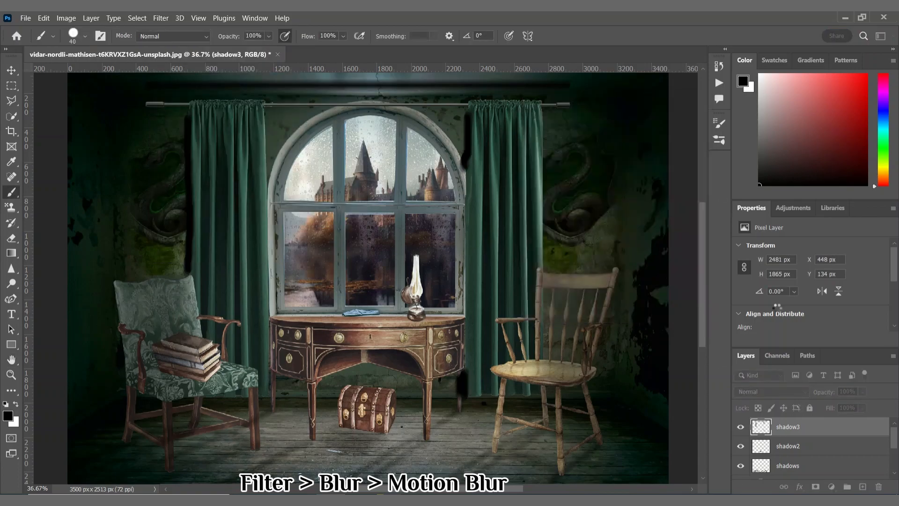
Set the shadow3 layer's blending mode to Soft Light and its opacity to about 42%.
{"action": "left_click", "coordinate": [770, 391]}
{"action": "left_click", "coordinate": [752, 354]}
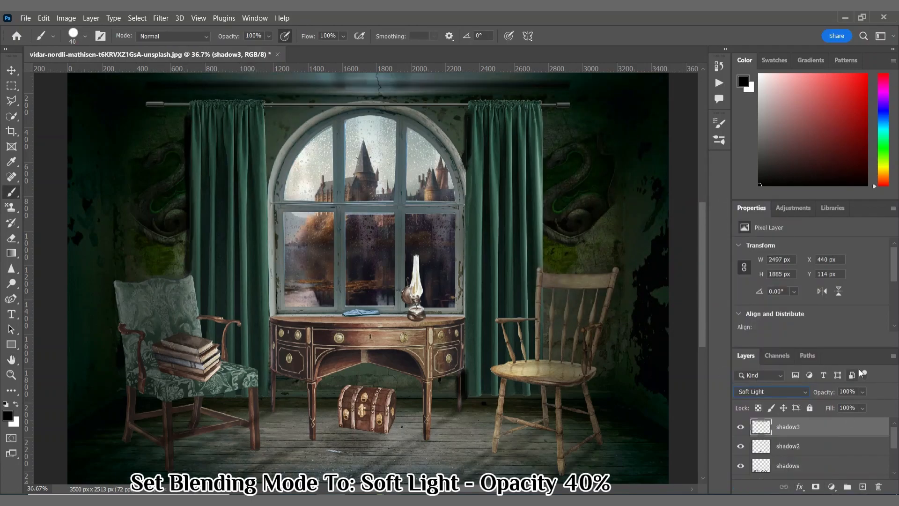
{"action": "left_click", "coordinate": [837, 404]}
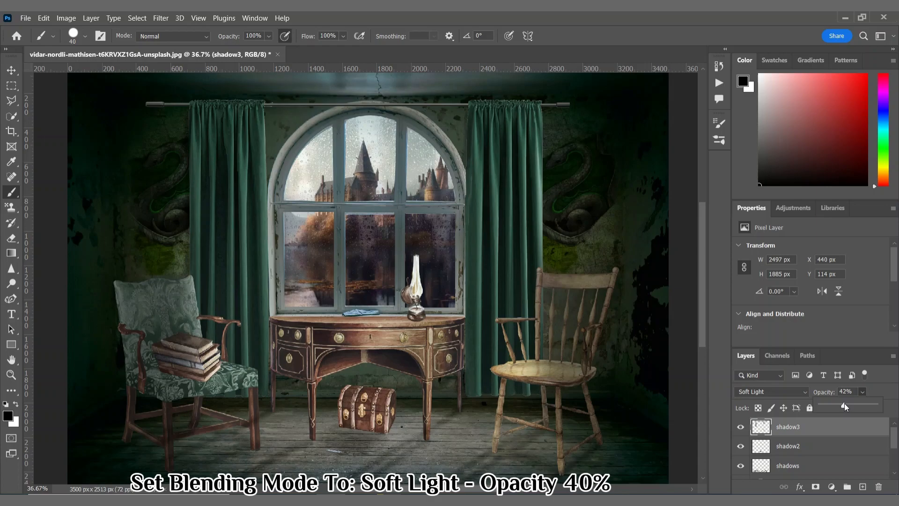